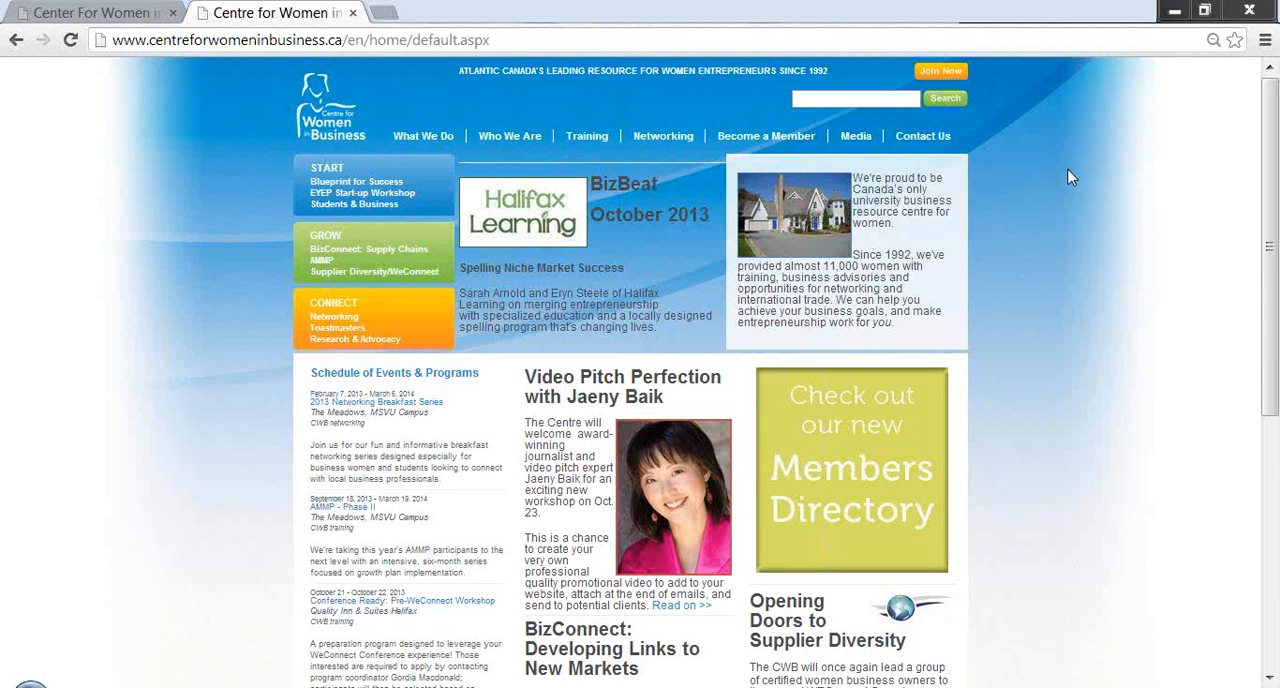
# - Open the Members Directory and review ACOA's full member profile down to its gallery
pyautogui.click(872, 464)
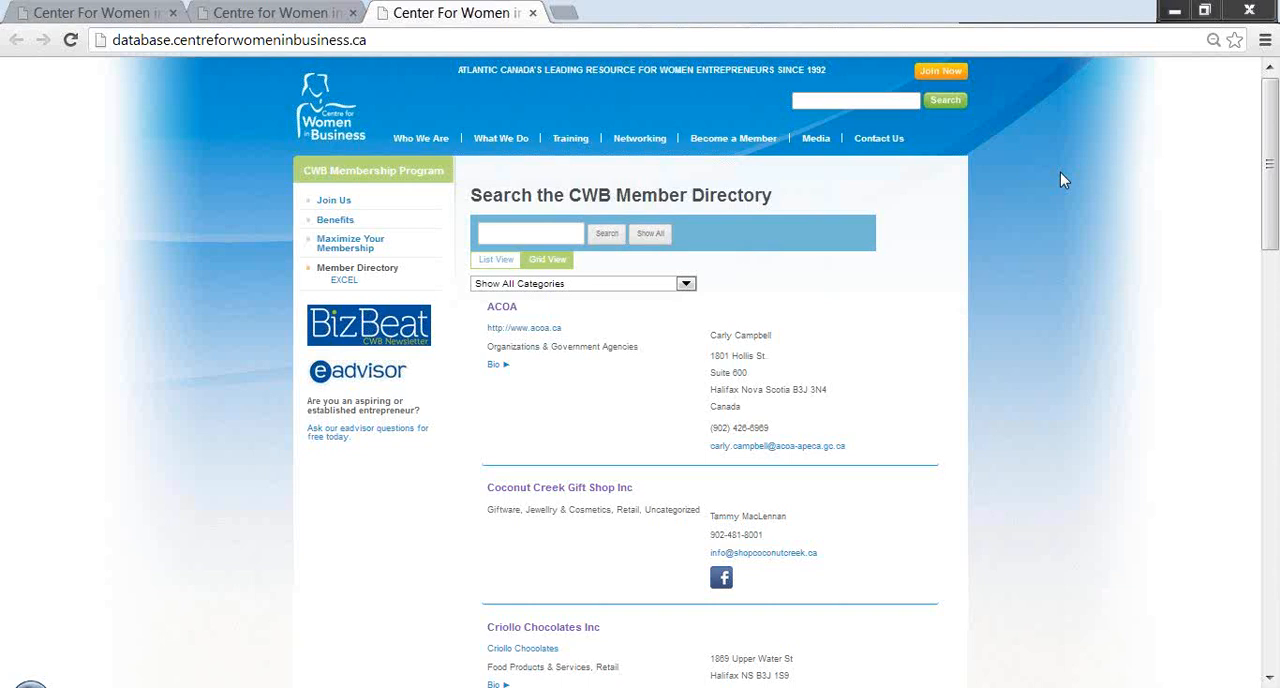
pyautogui.scroll(-1, 1063, 179)
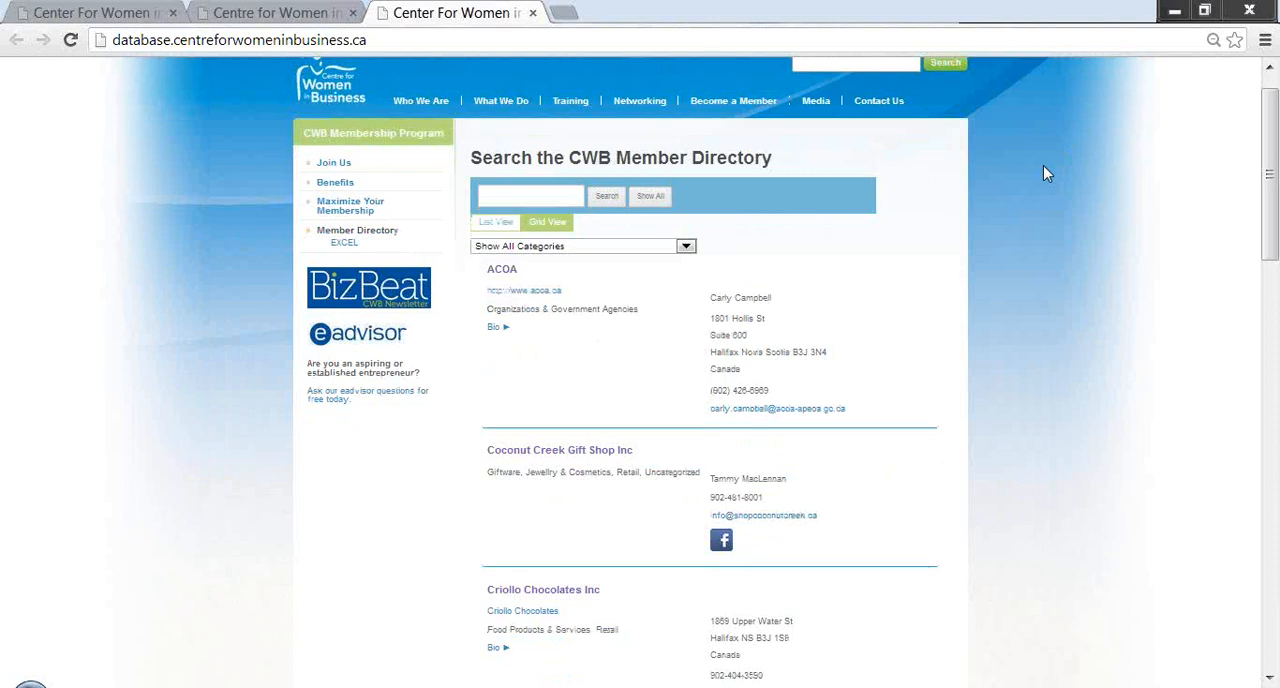
pyautogui.click(501, 270)
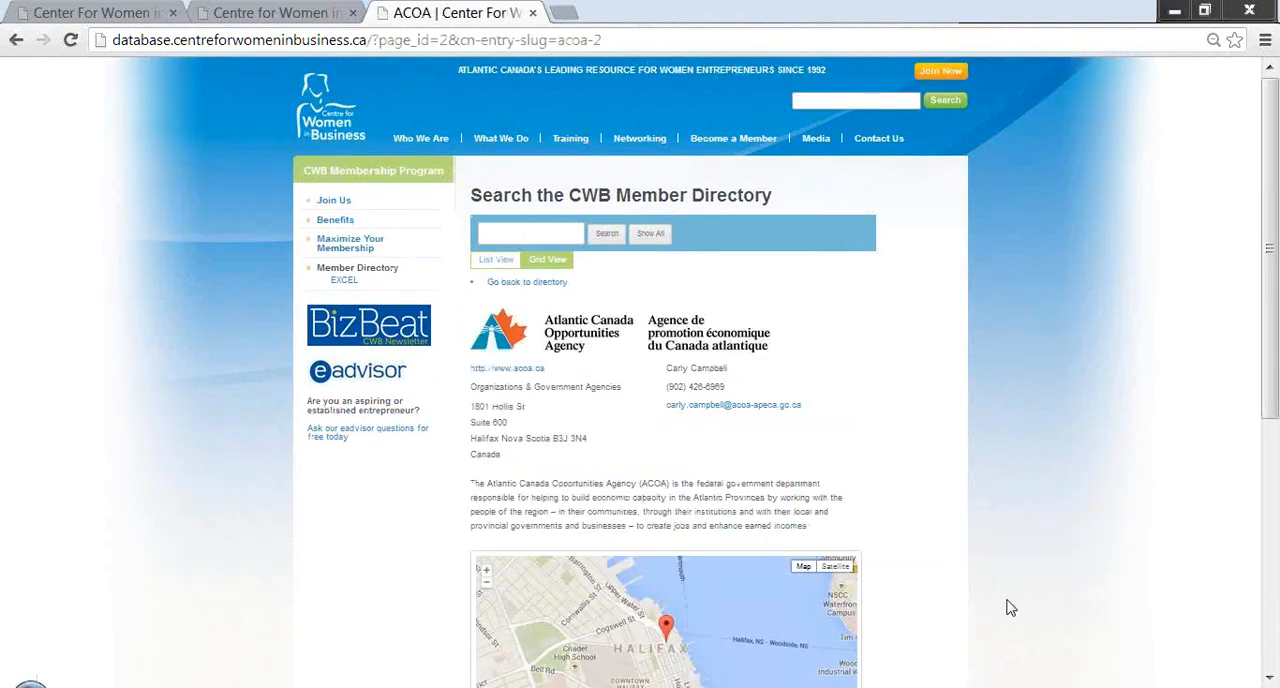
pyautogui.click(1269, 678)
pyautogui.click(1269, 678)
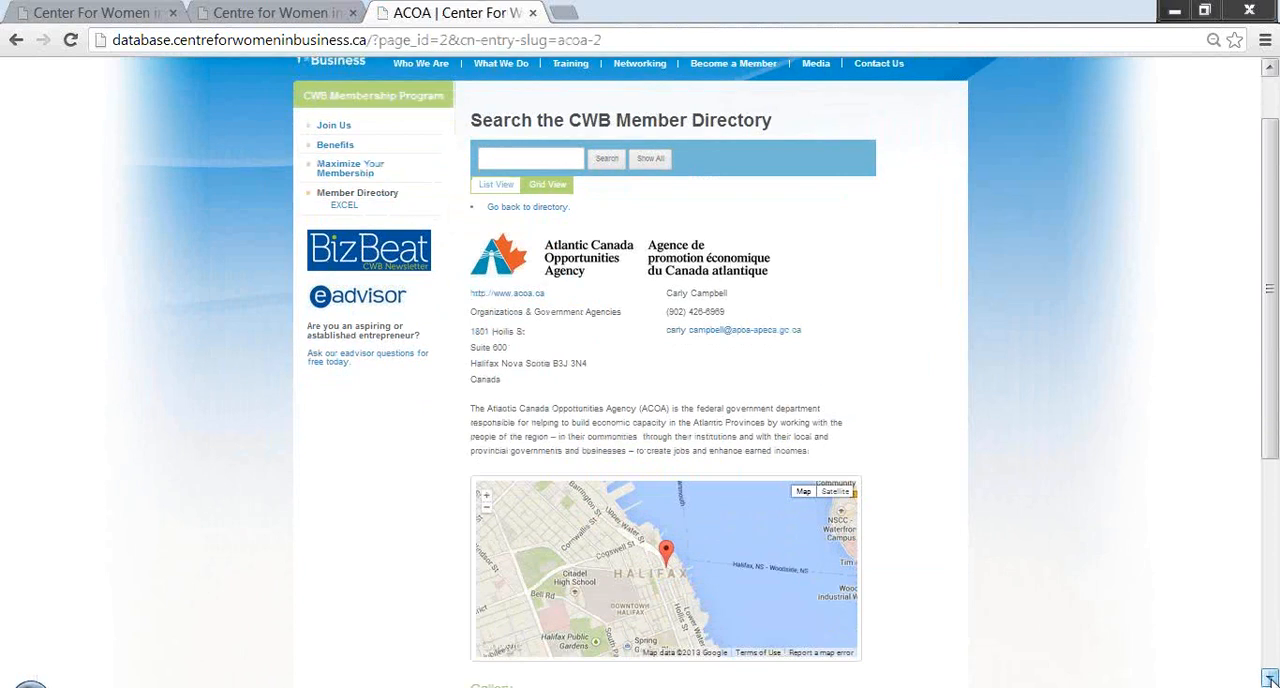
pyautogui.click(1269, 678)
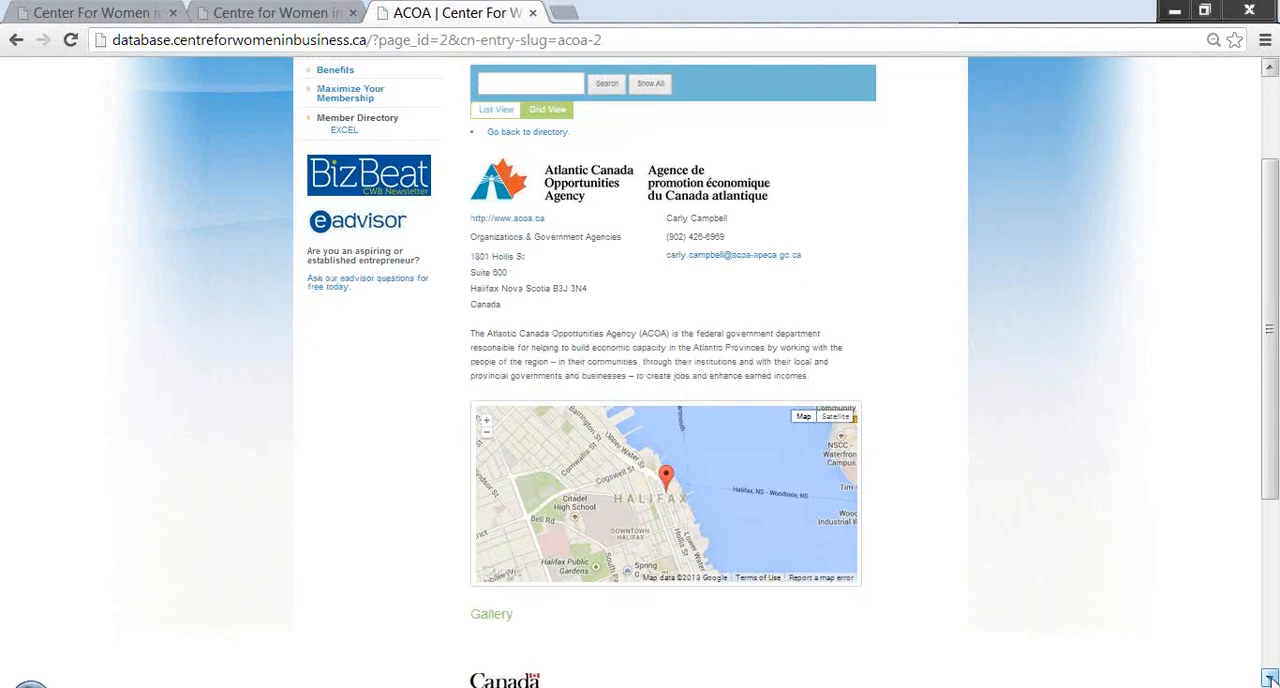
pyautogui.click(1269, 678)
pyautogui.click(1269, 678)
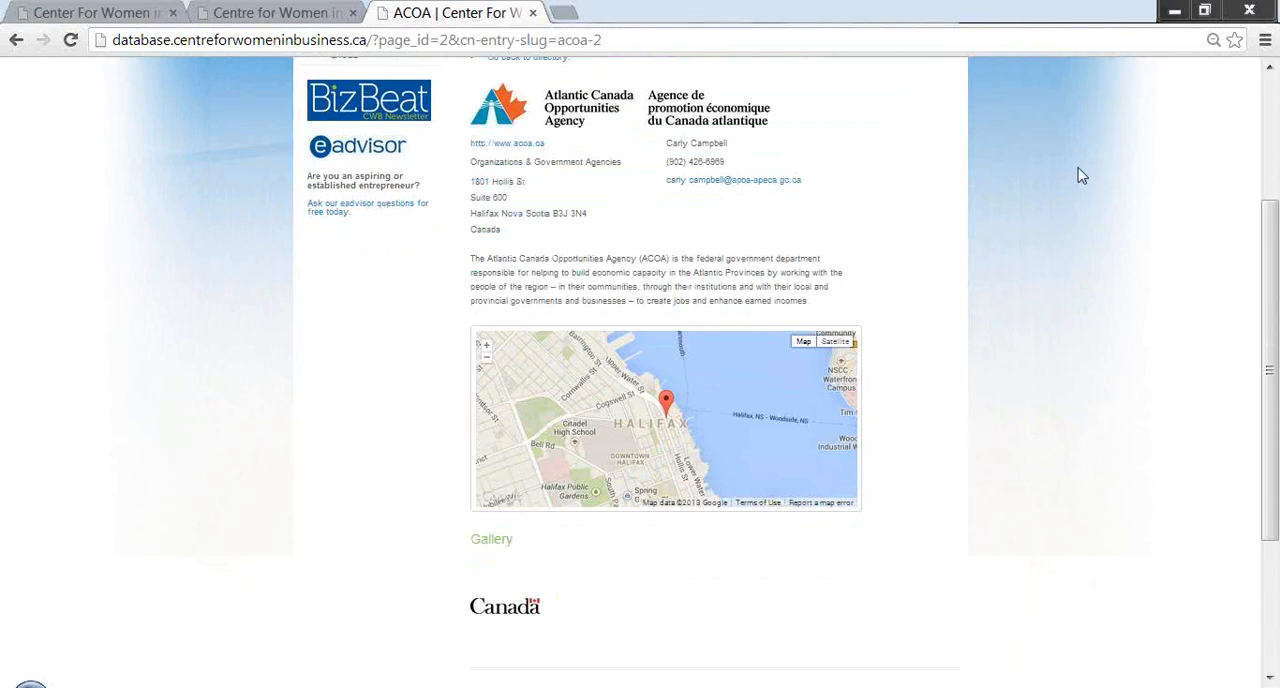
pyautogui.hotkey('alt', 'Left')
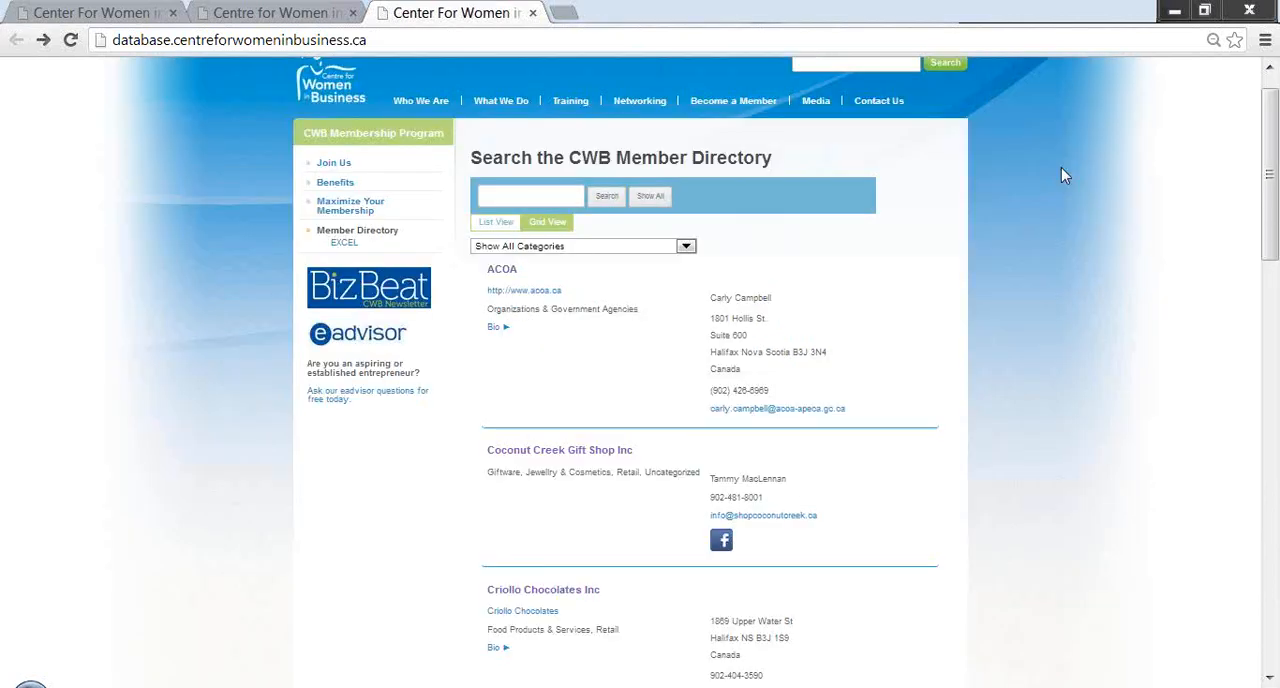
# - Expand ACOA's bio in the directory and look through the member entries below it
pyautogui.click(496, 330)
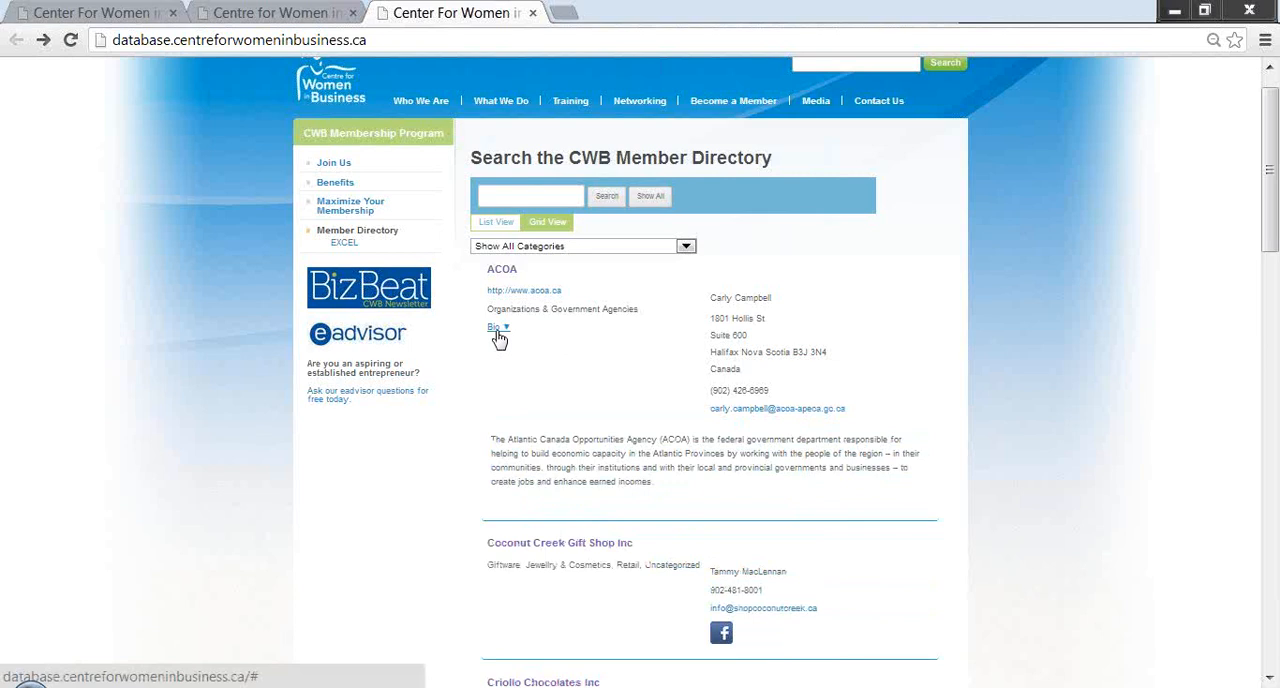
pyautogui.click(1268, 679)
pyautogui.moveTo(1269, 681); pyautogui.dragTo(1269, 681)
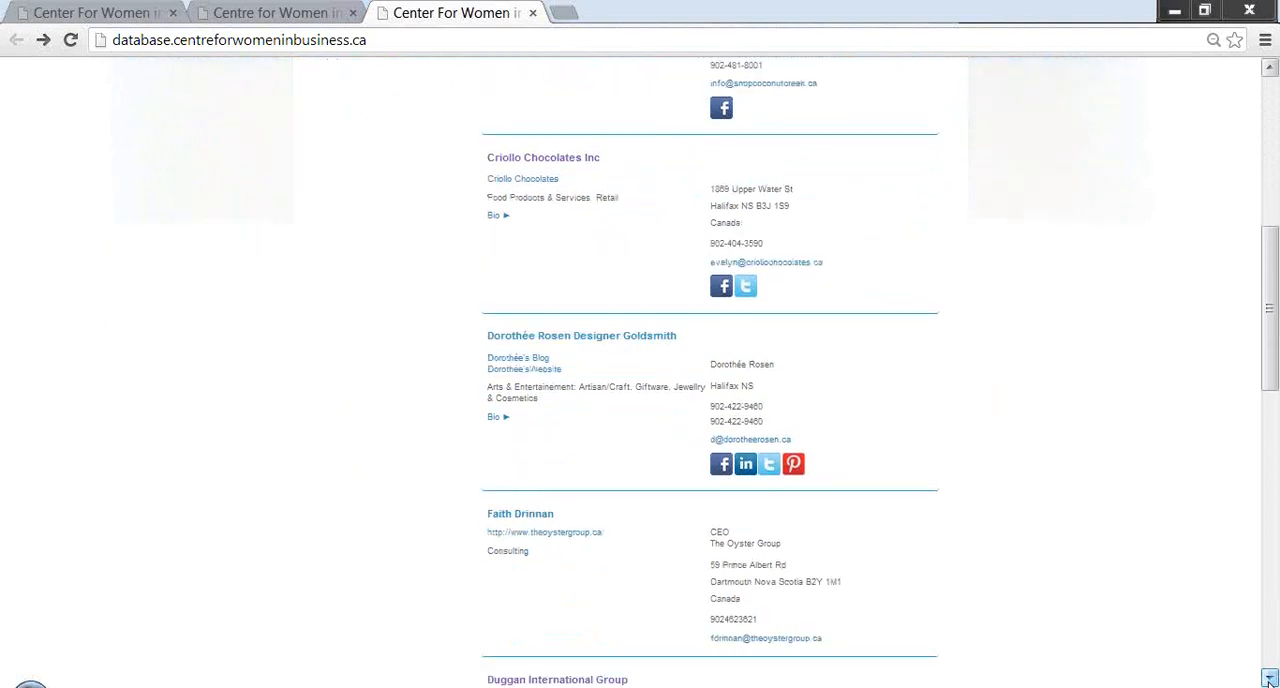
pyautogui.moveTo(1269, 681); pyautogui.dragTo(1269, 681)
pyautogui.press('Home')
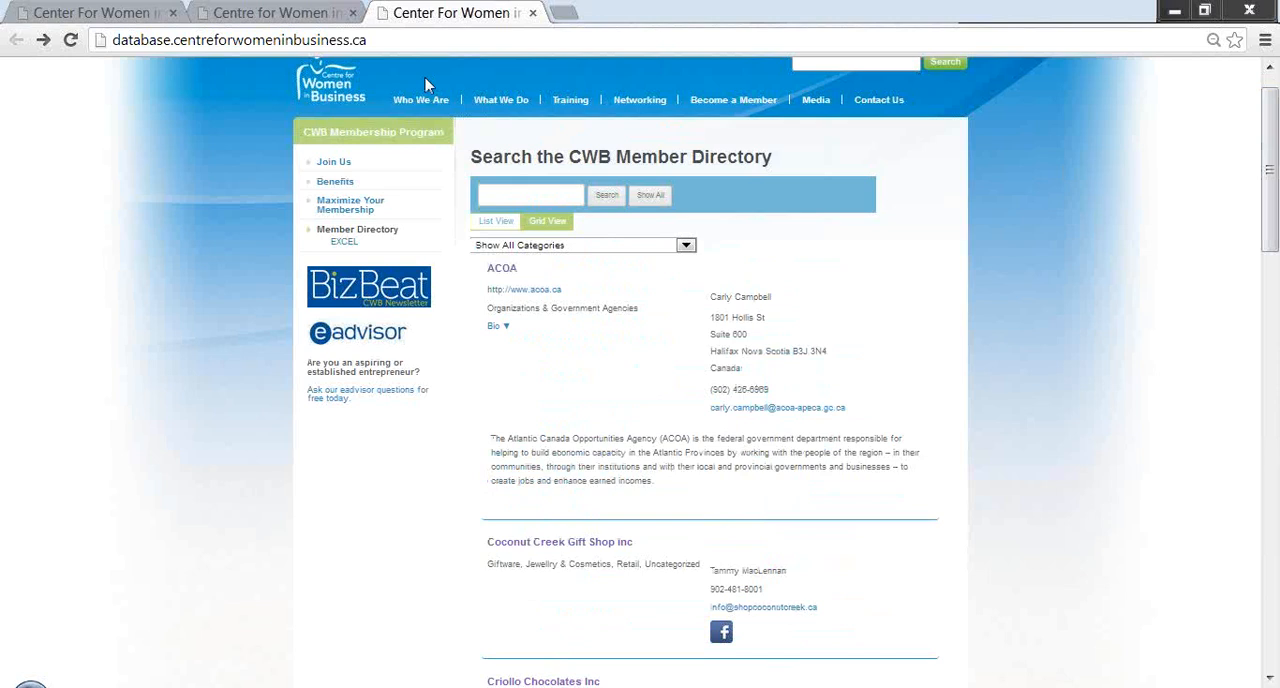
# - Show the directory as member logos and preview the contact cards of JAS Potential, Scout & Burrow and Twirp Communications
pyautogui.click(551, 233)
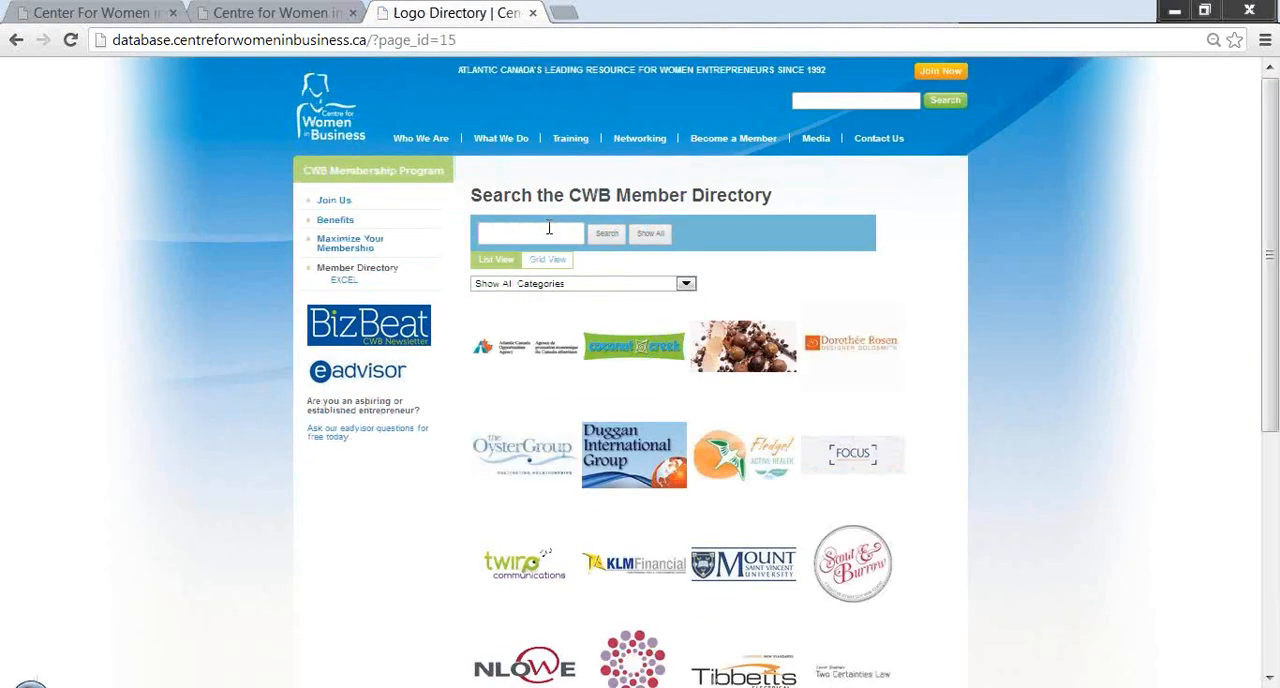
pyautogui.click(1270, 678)
pyautogui.click(1270, 678)
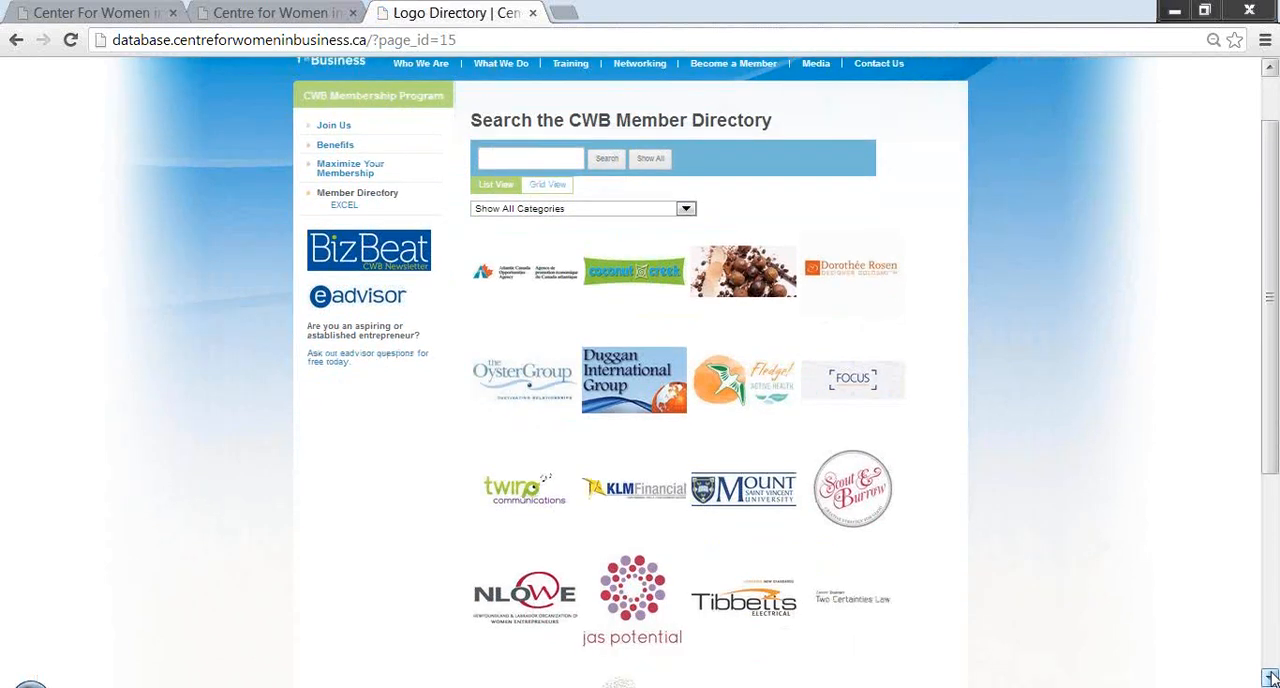
pyautogui.click(1270, 678)
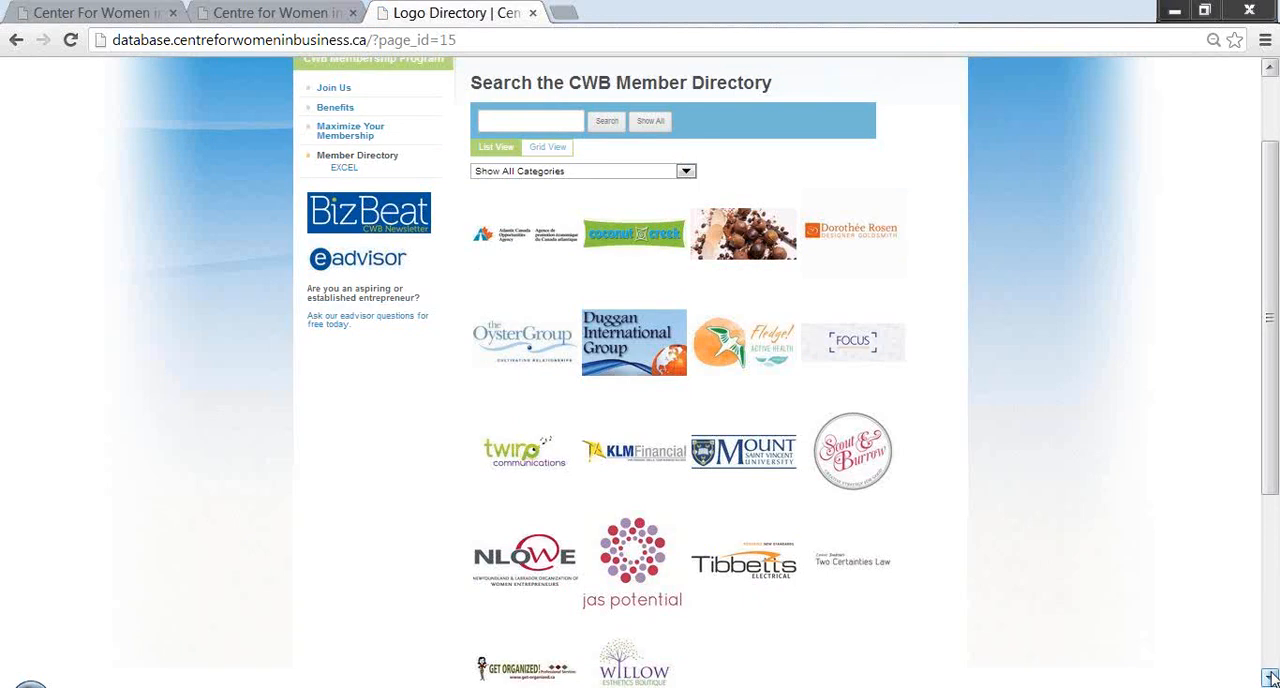
pyautogui.click(1270, 678)
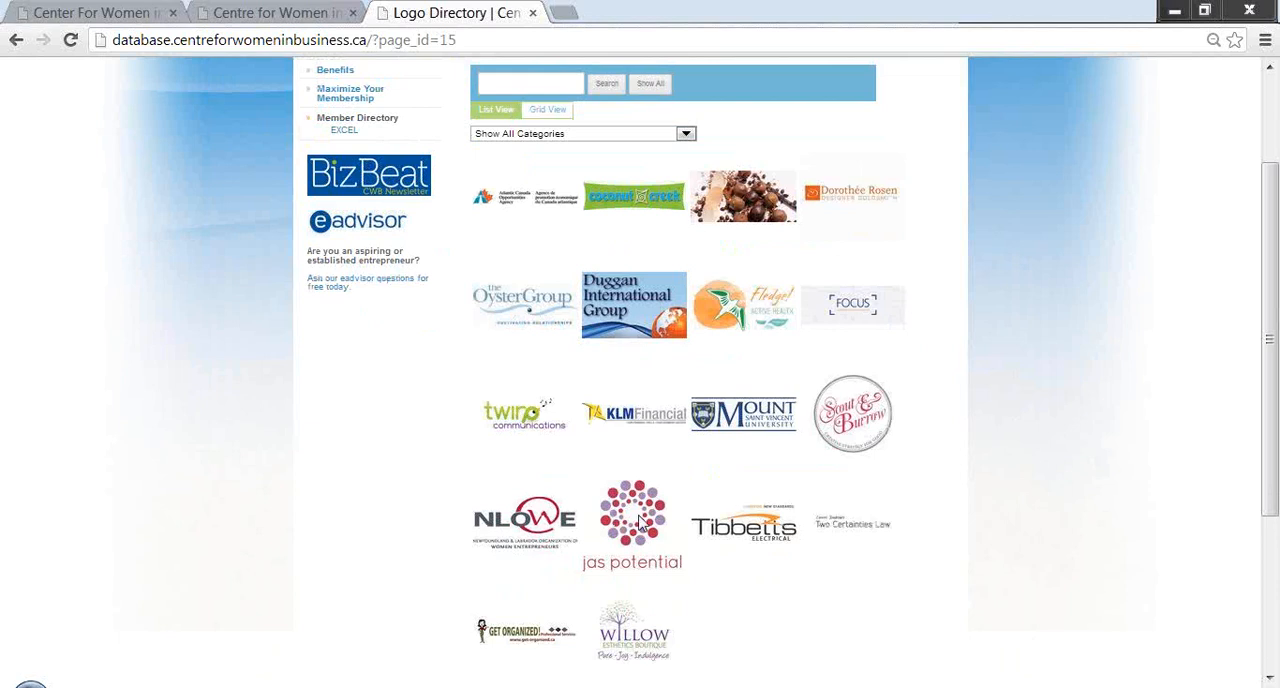
pyautogui.click(1268, 680)
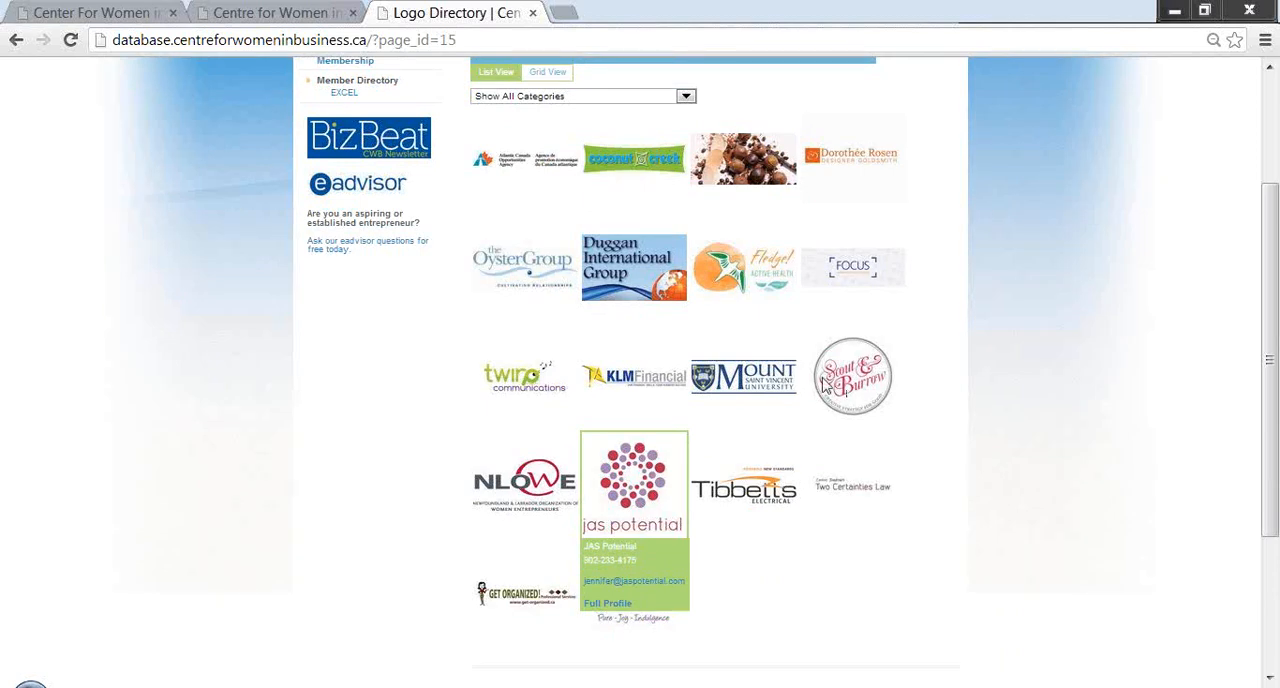
pyautogui.moveTo(822, 385)
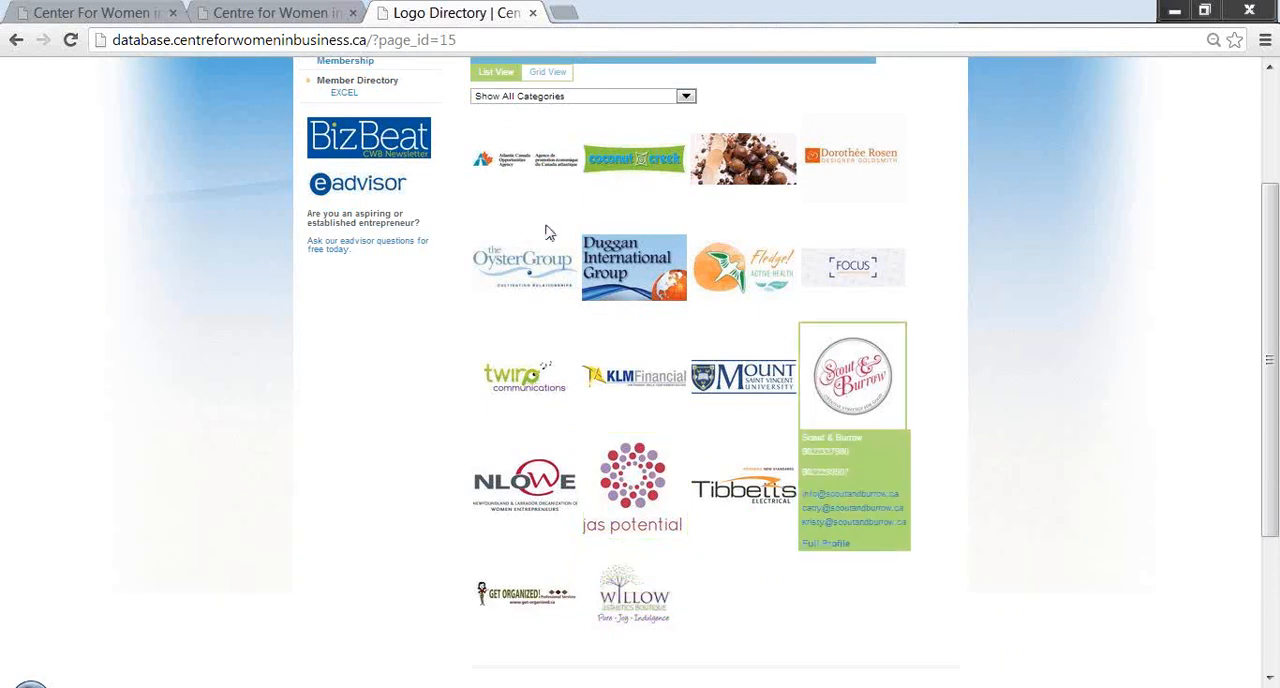
pyautogui.moveTo(507, 378)
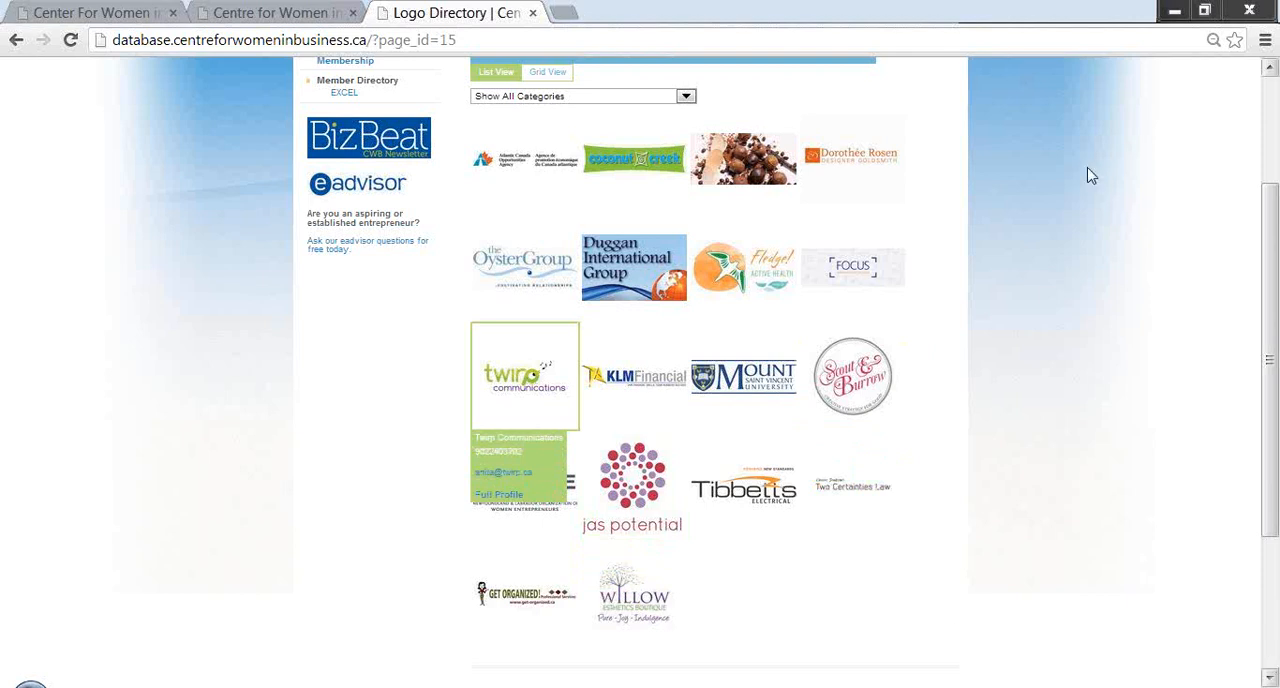
pyautogui.scroll(2, 1086, 177)
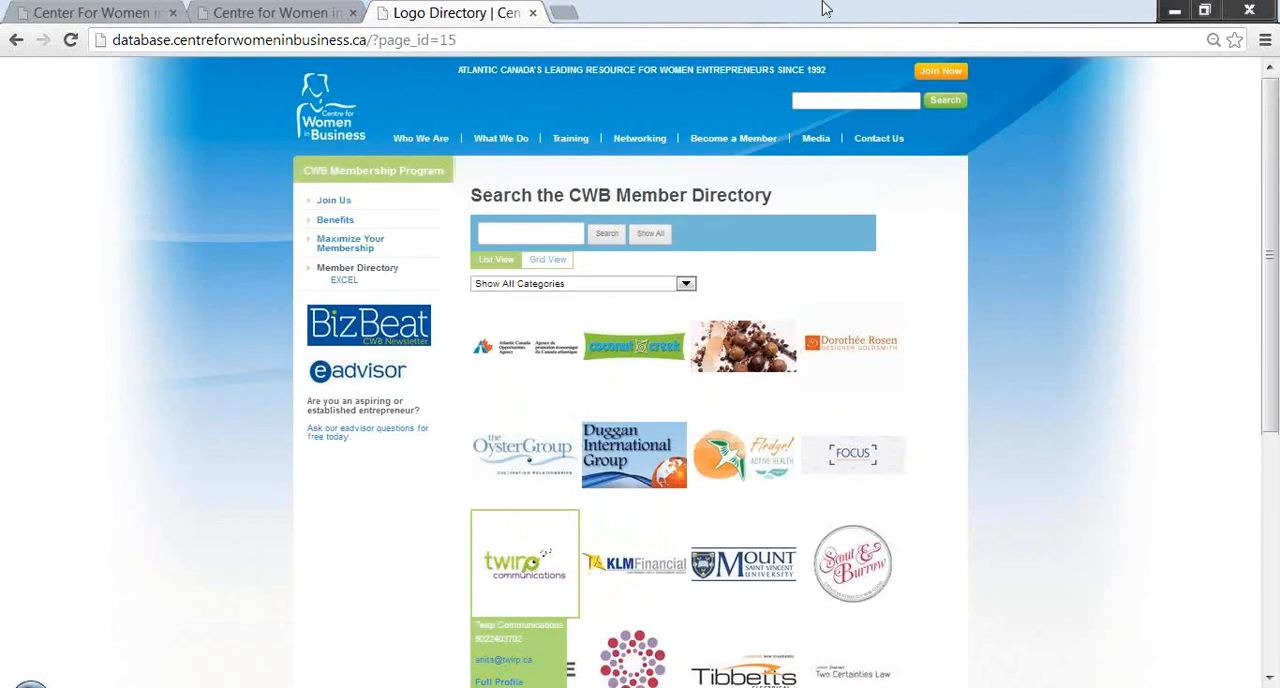
# - Search the member directory for "law" and preview the contact card of Two Certainties Law
pyautogui.click(532, 231)
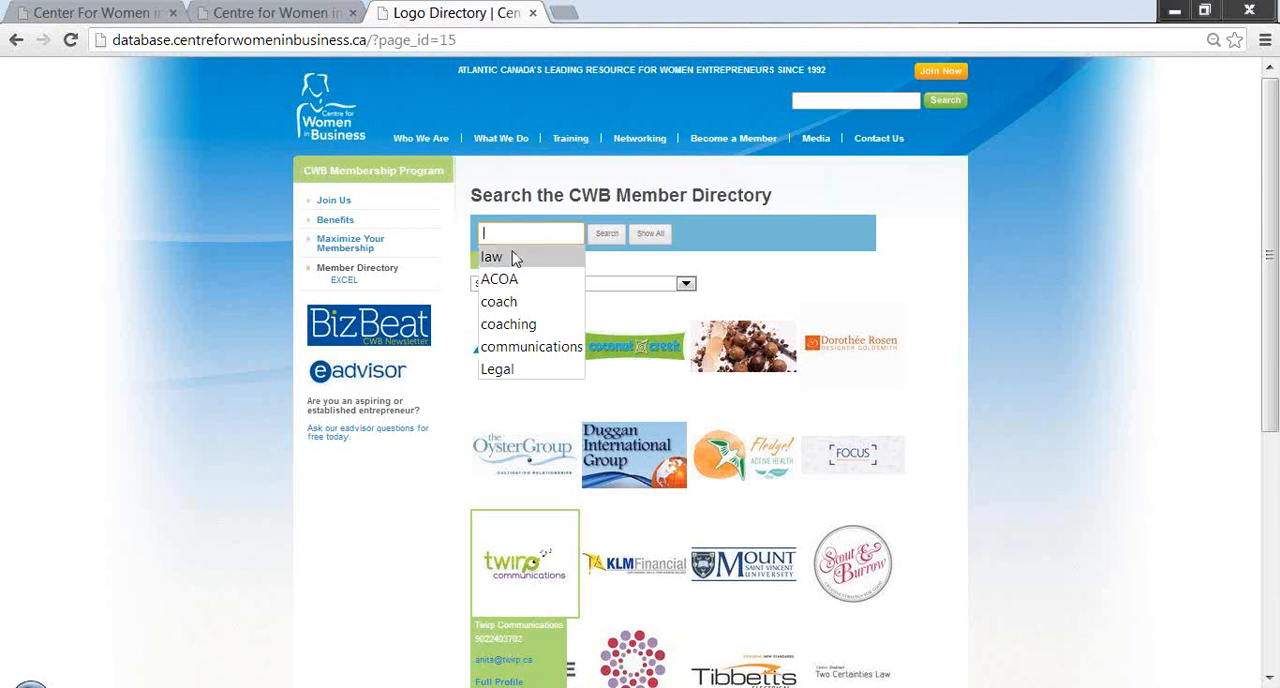
pyautogui.click(514, 256)
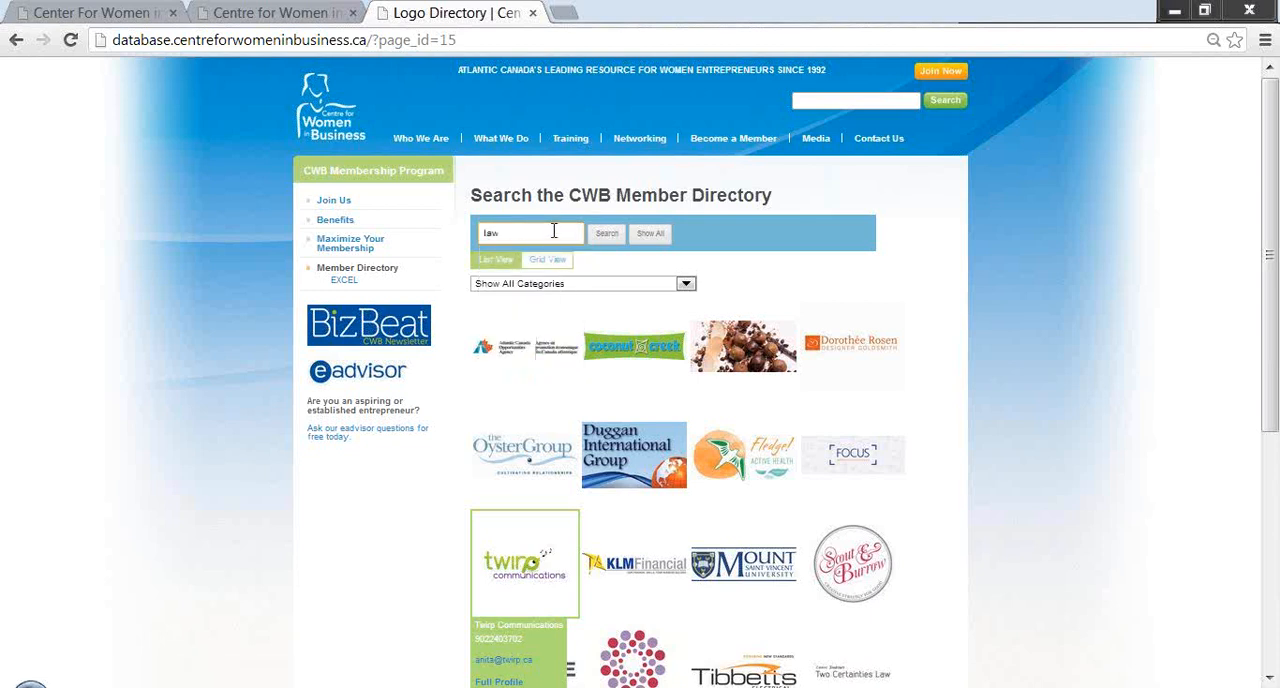
pyautogui.click(605, 235)
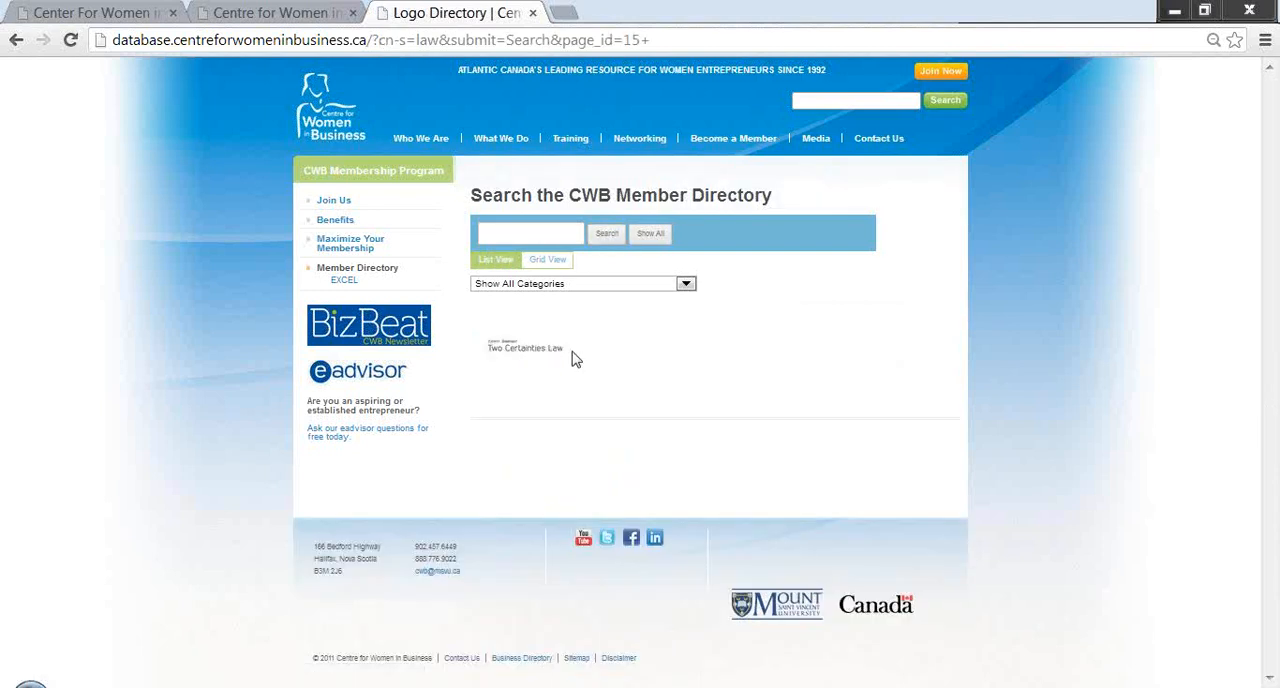
pyautogui.moveTo(549, 356)
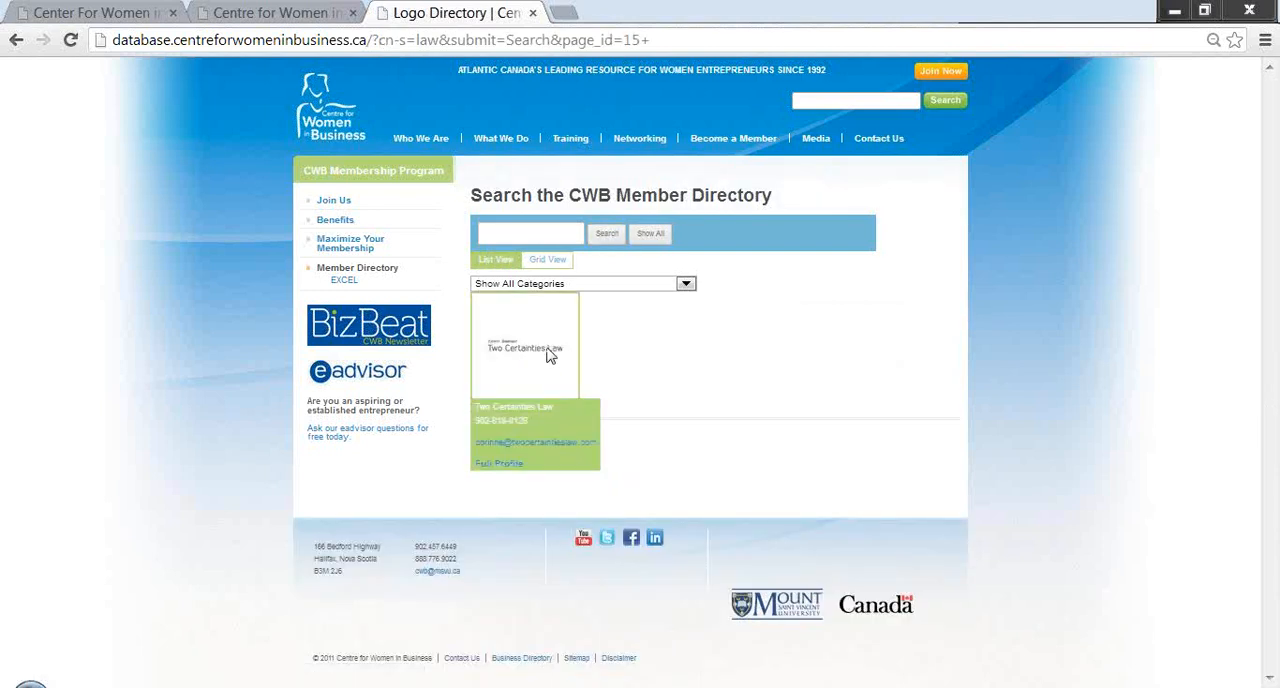
pyautogui.click(566, 231)
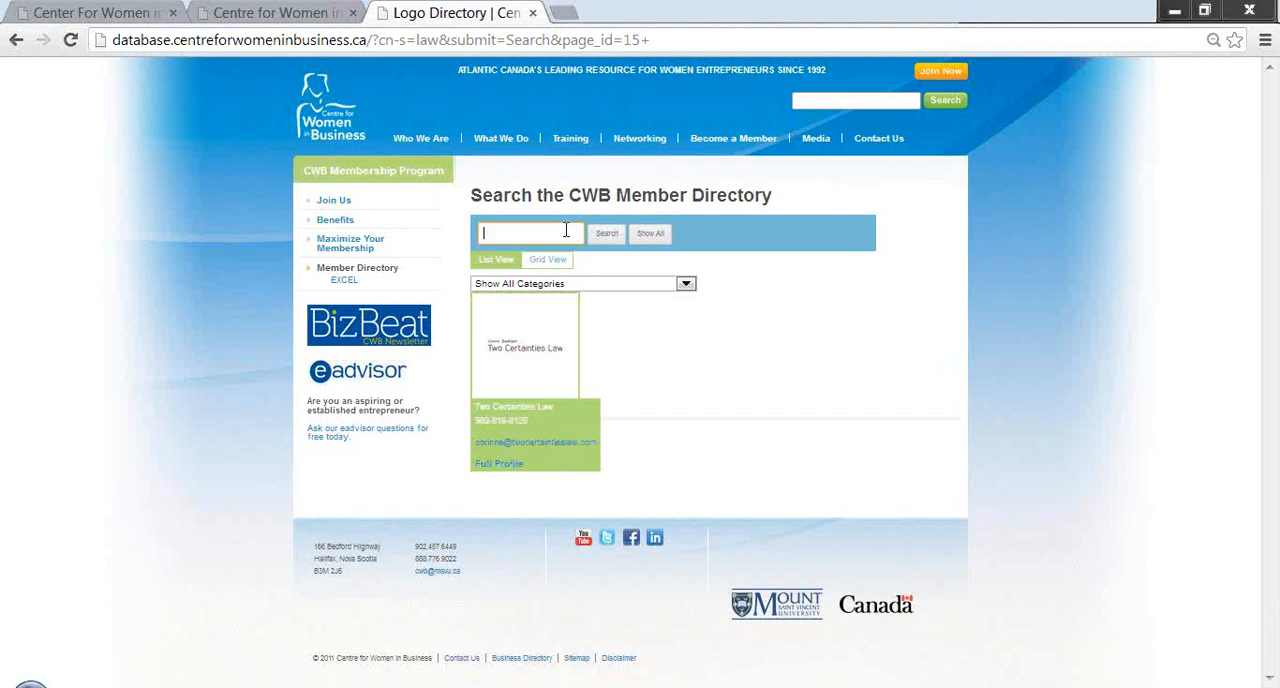
# - Browse the directory by category, filtering for Decorating & Interior Design, Communications and Banking in turn
pyautogui.click(688, 287)
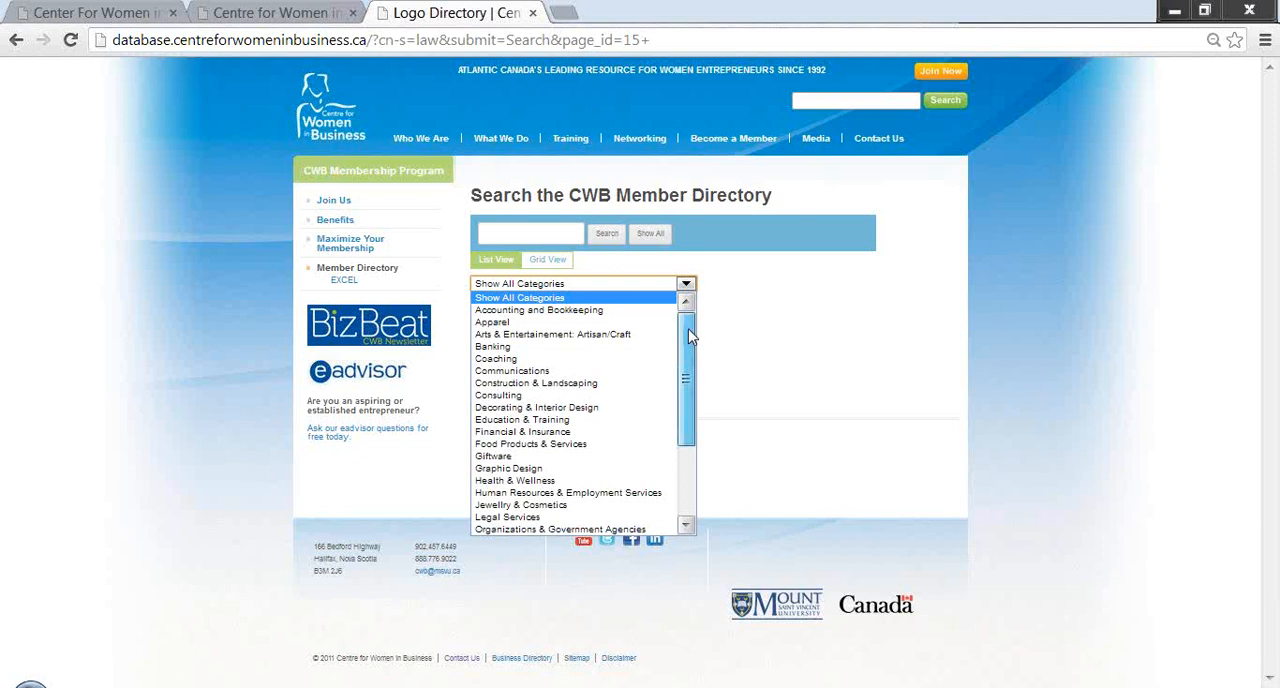
pyautogui.scroll(-4, 685, 442)
pyautogui.moveTo(685, 442); pyautogui.dragTo(685, 322)
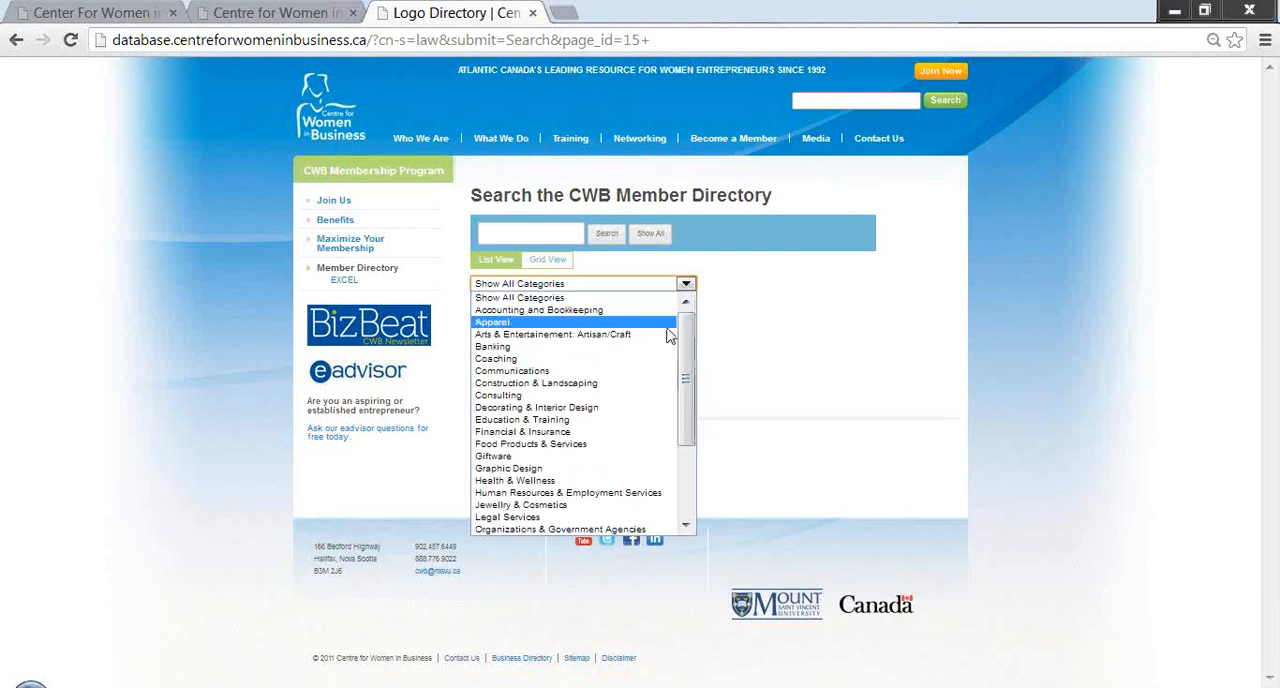
pyautogui.click(577, 409)
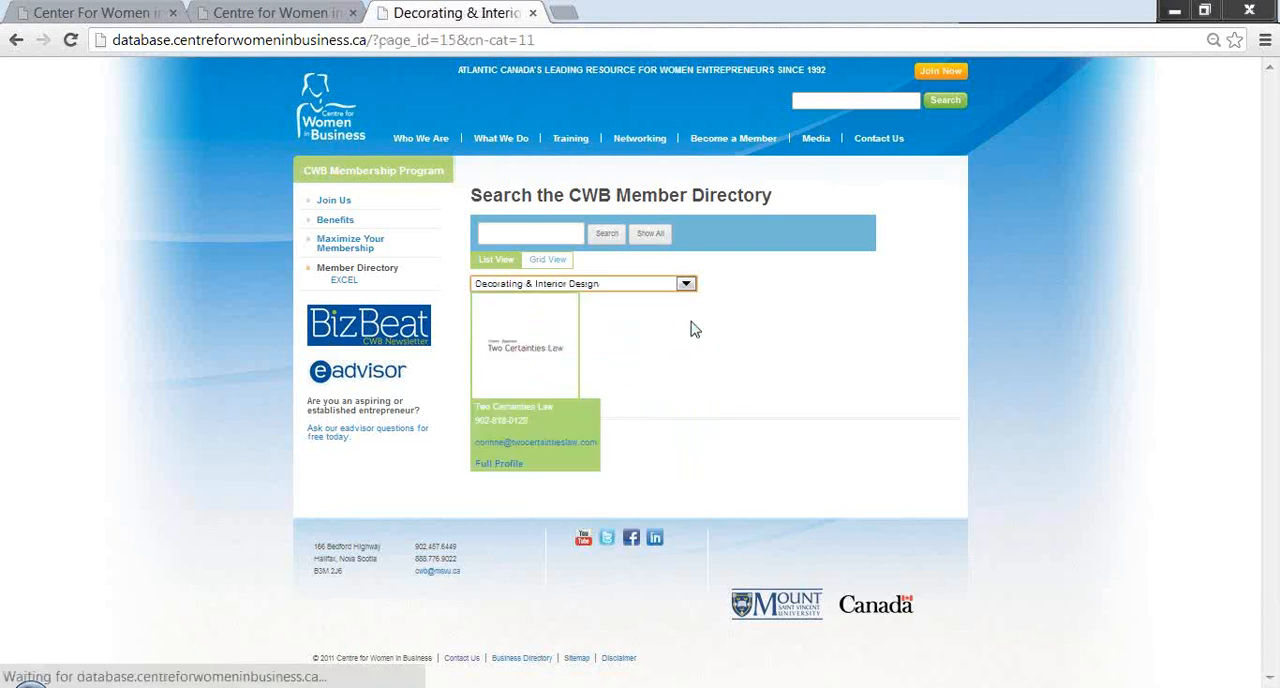
pyautogui.click(686, 288)
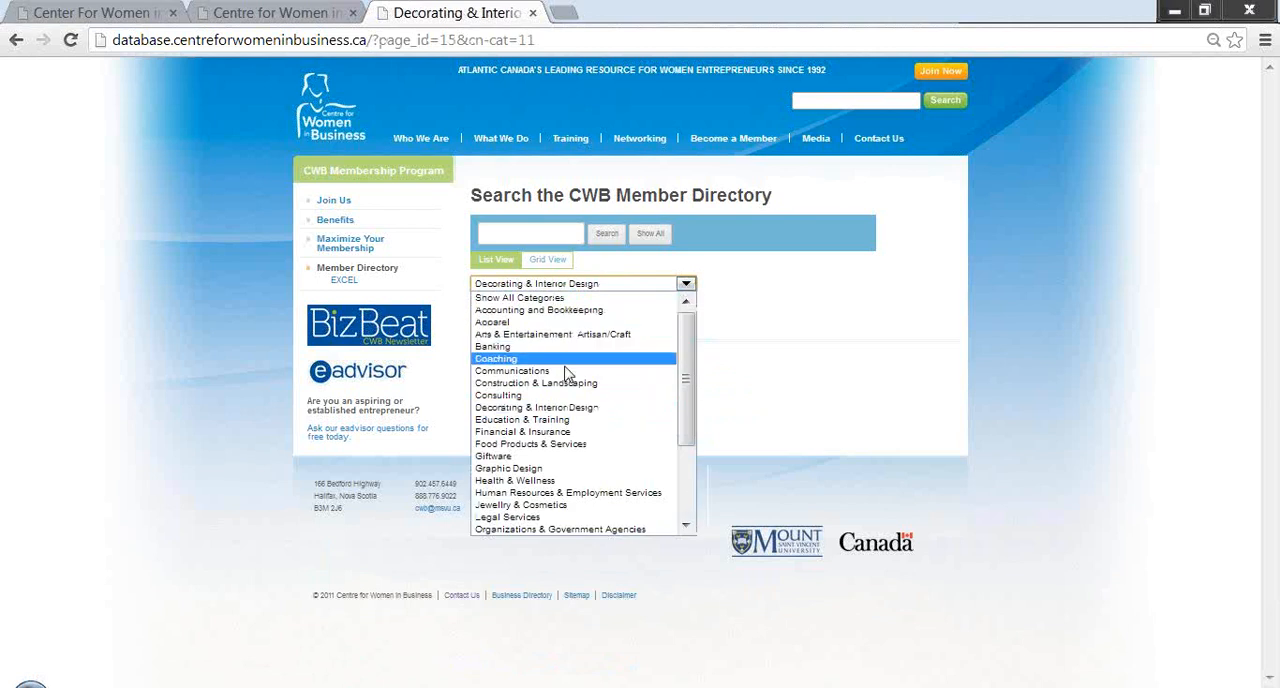
pyautogui.click(565, 371)
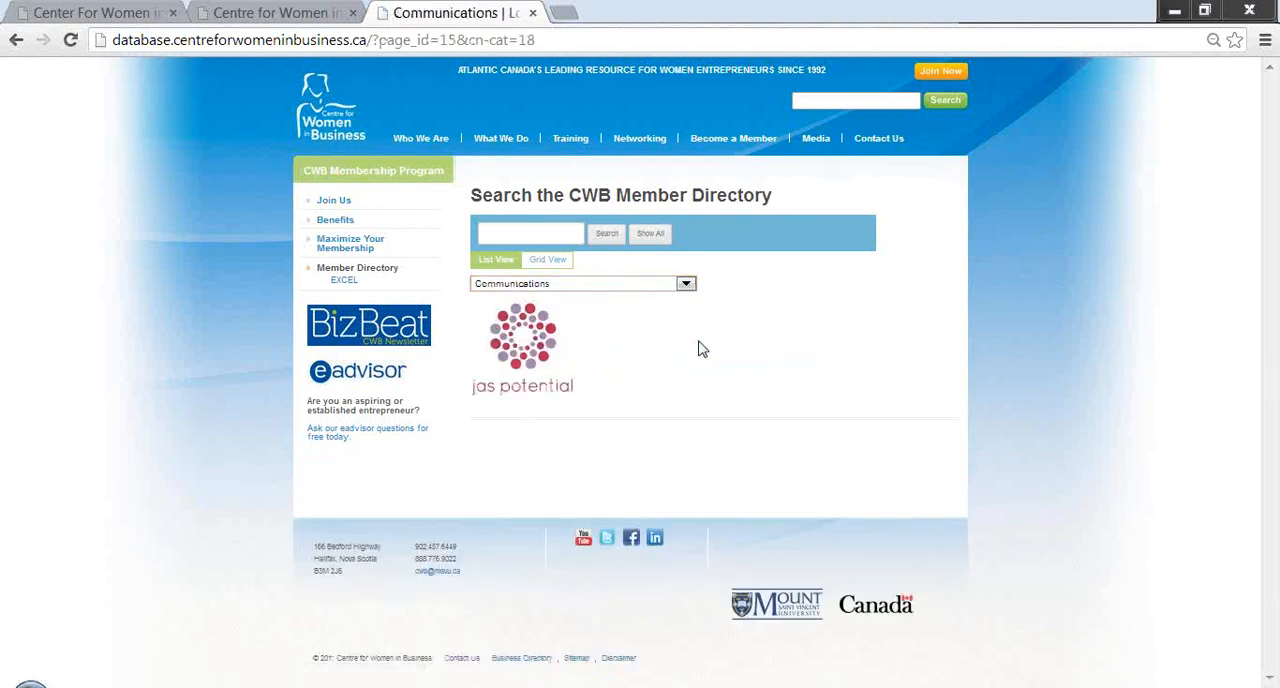
pyautogui.click(686, 285)
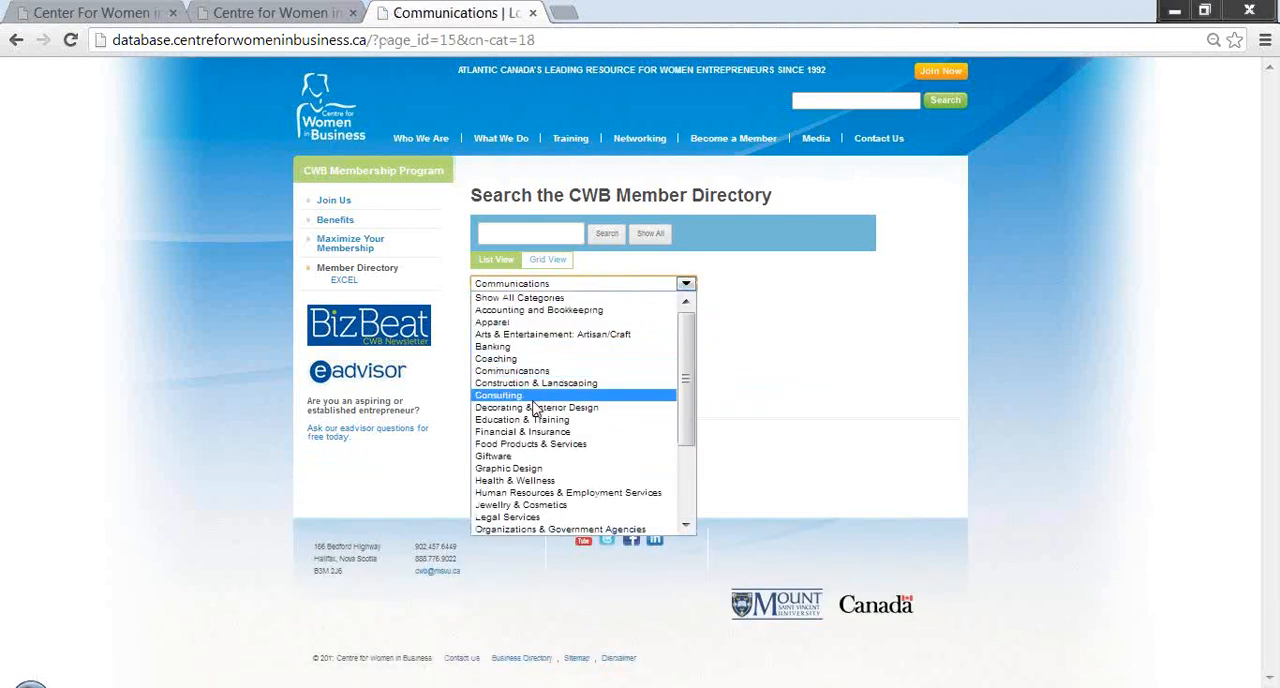
pyautogui.click(503, 348)
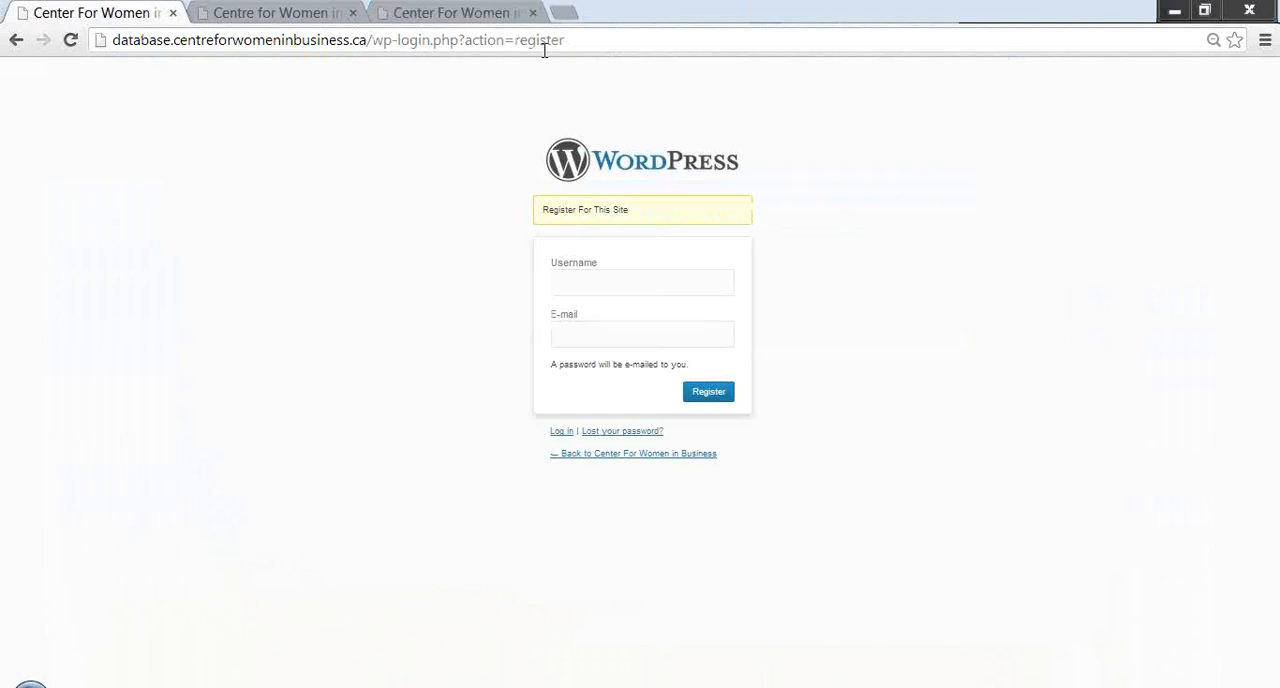
# - Enter the account username on the WordPress registration form
pyautogui.click(606, 286)
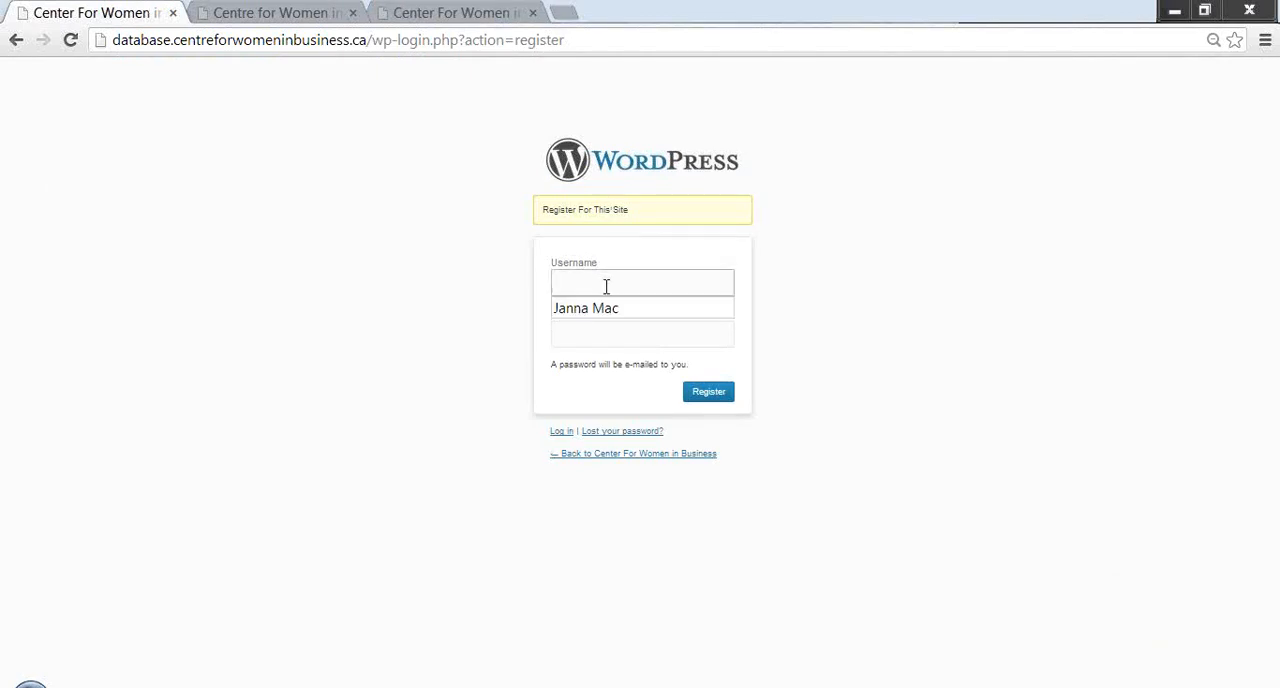
pyautogui.click(606, 308)
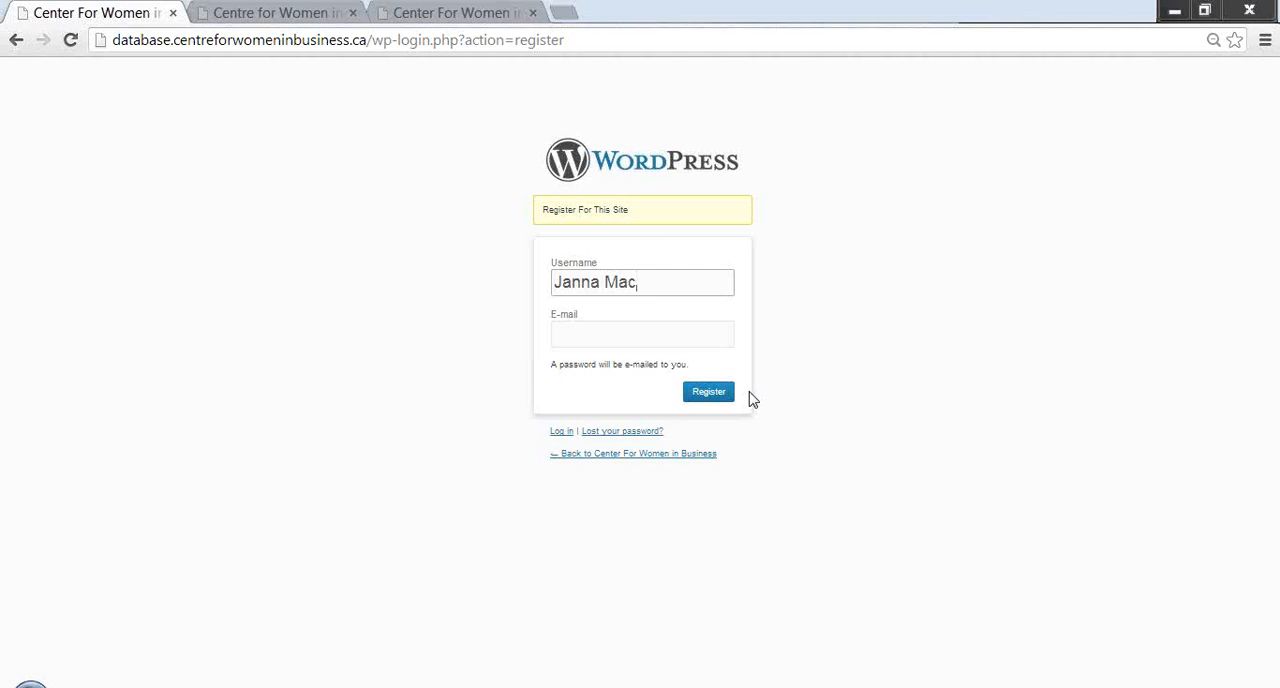
# - Switch to the login form and log in to the member account with the username and account password
pyautogui.click(561, 431)
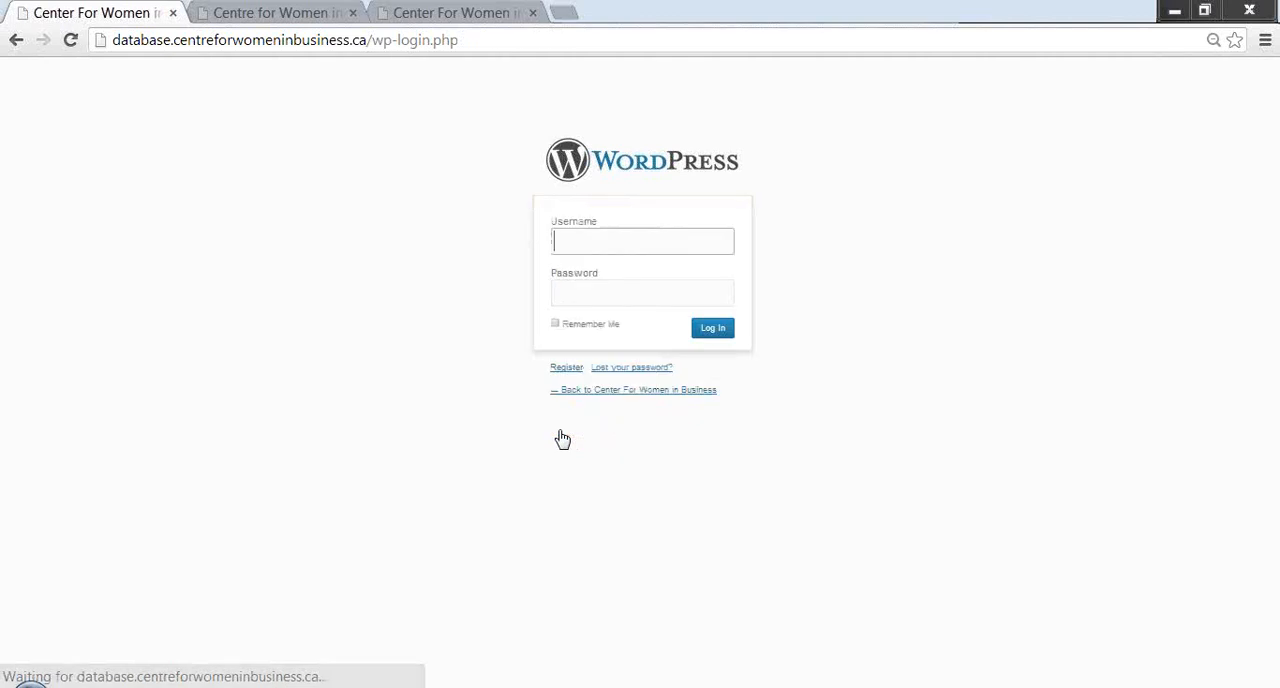
pyautogui.write('J')
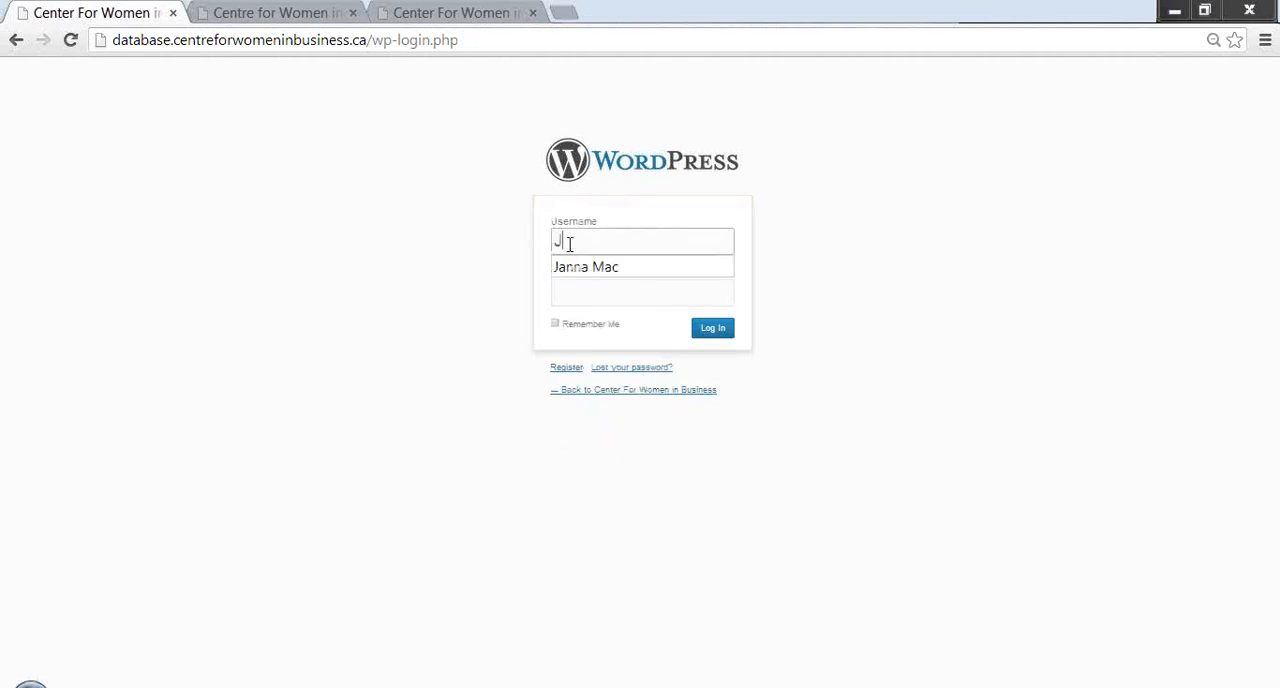
pyautogui.write('ann')
pyautogui.press('Down')
pyautogui.press('Return')
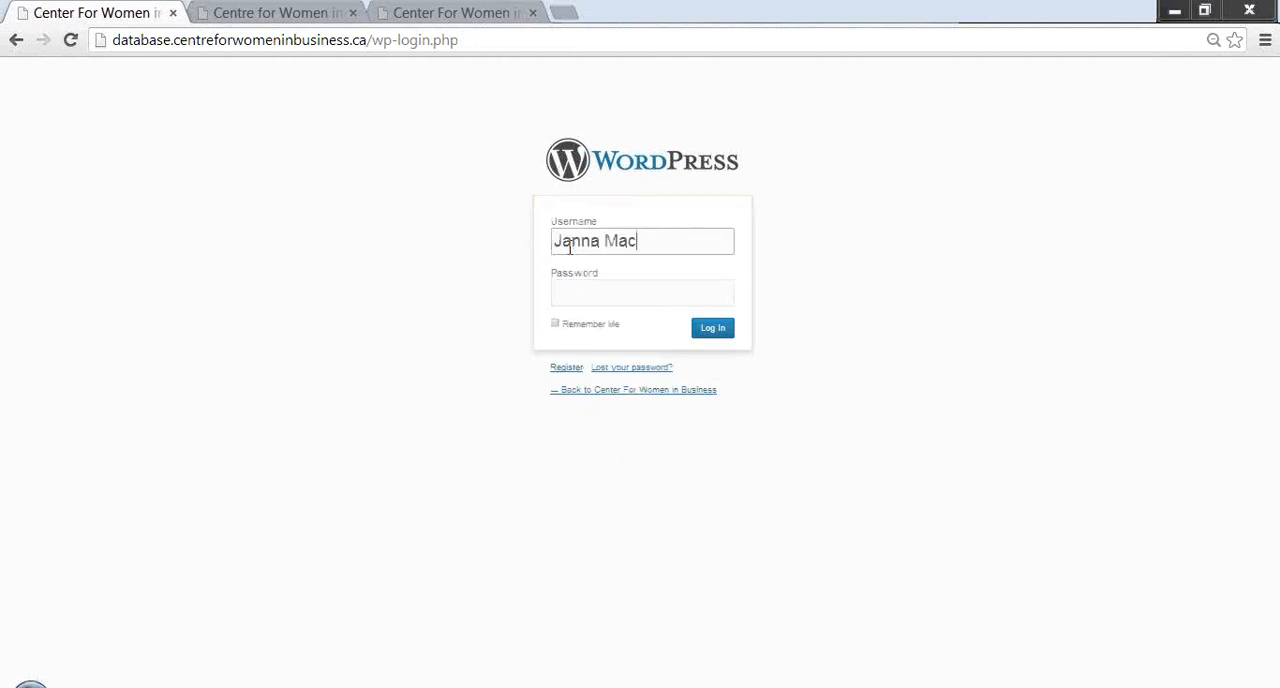
pyautogui.click(574, 294)
pyautogui.write('*******')
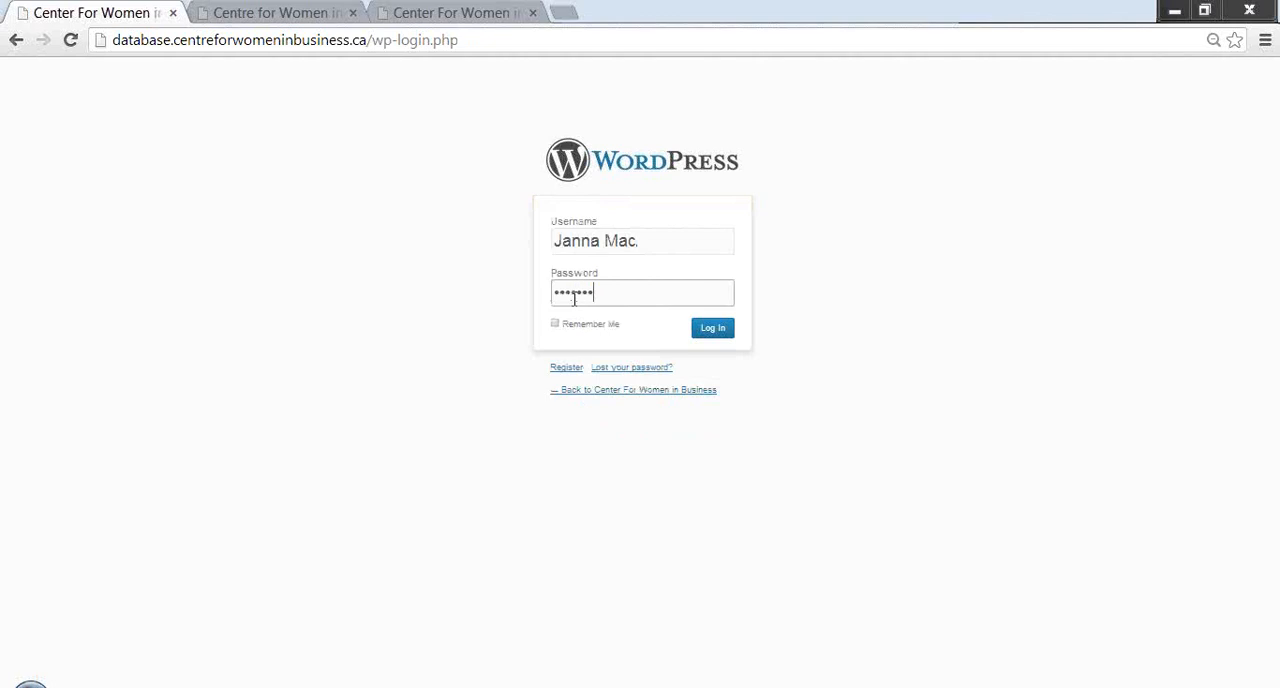
pyautogui.write('***')
pyautogui.click(712, 330)
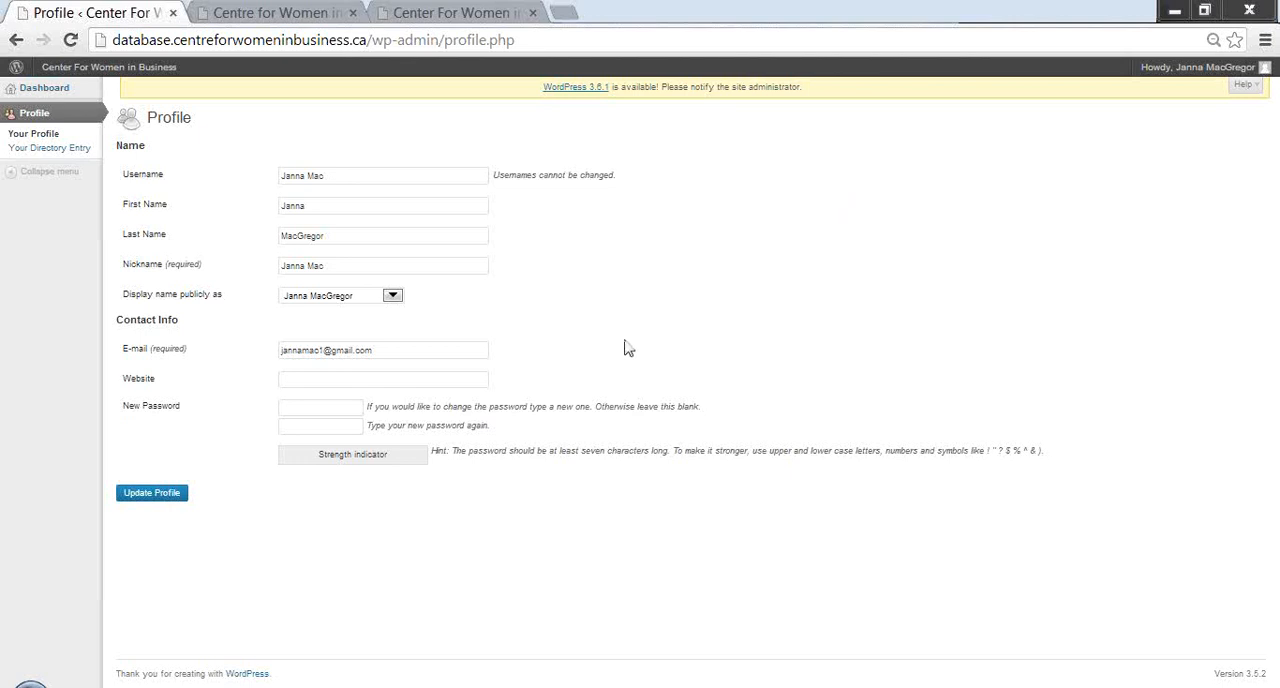
# - Set a new account password on the profile page, repeat it for confirmation and update the profile
pyautogui.click(340, 408)
pyautogui.write('••••••••')
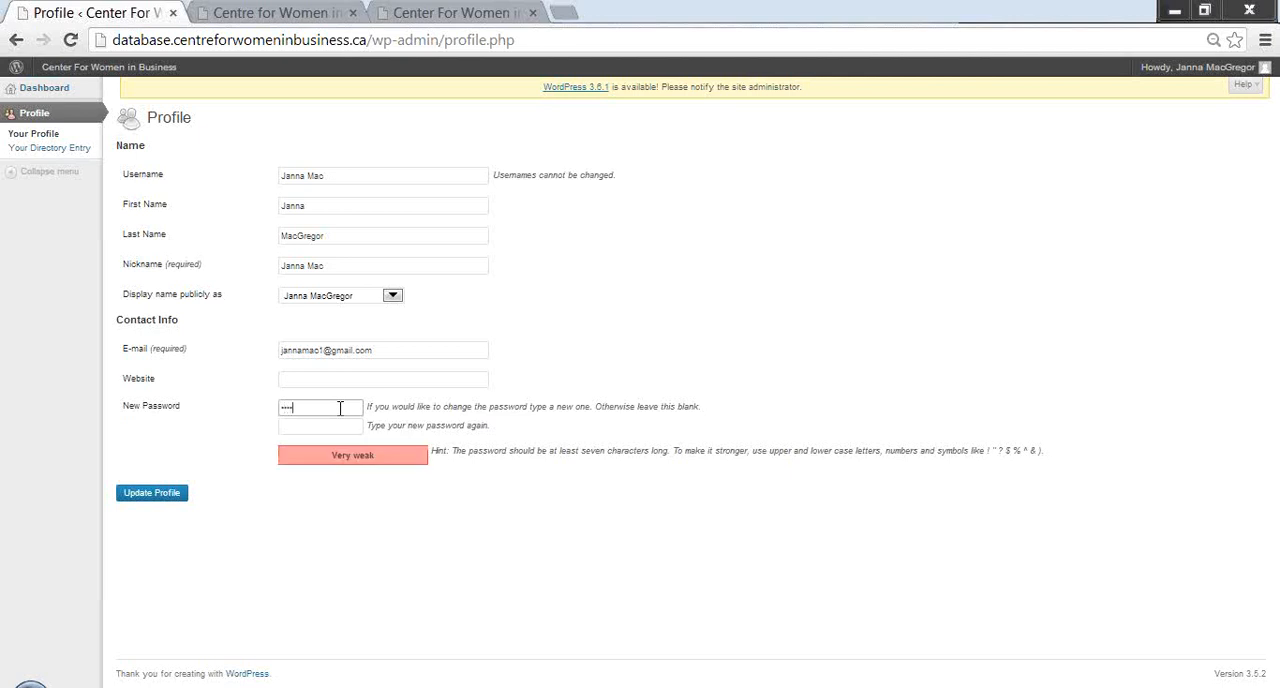
pyautogui.write('••')
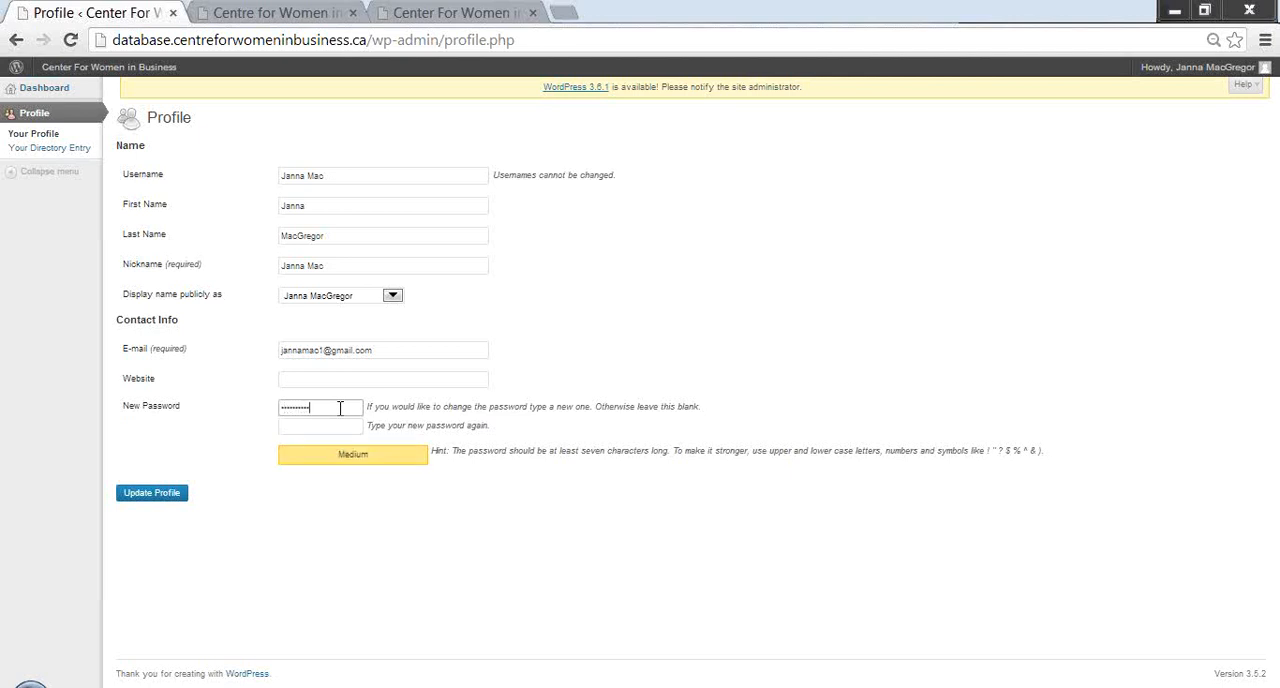
pyautogui.click(340, 426)
pyautogui.write('•••••••••')
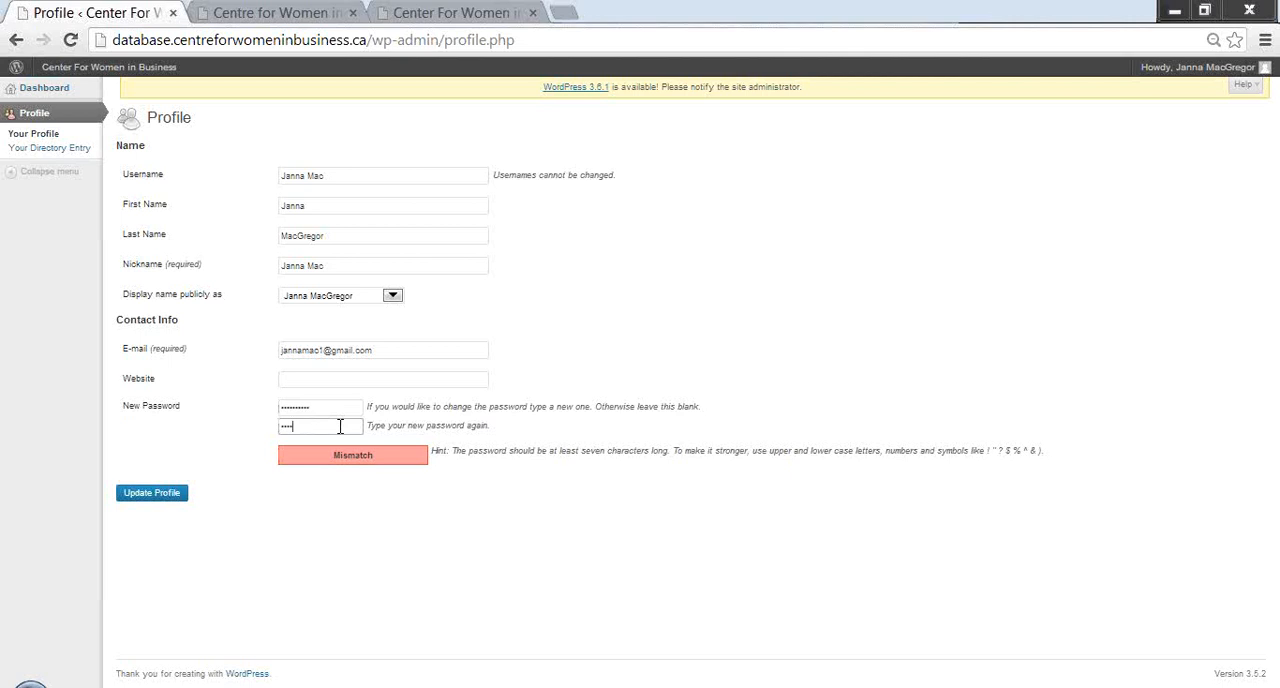
pyautogui.write('•')
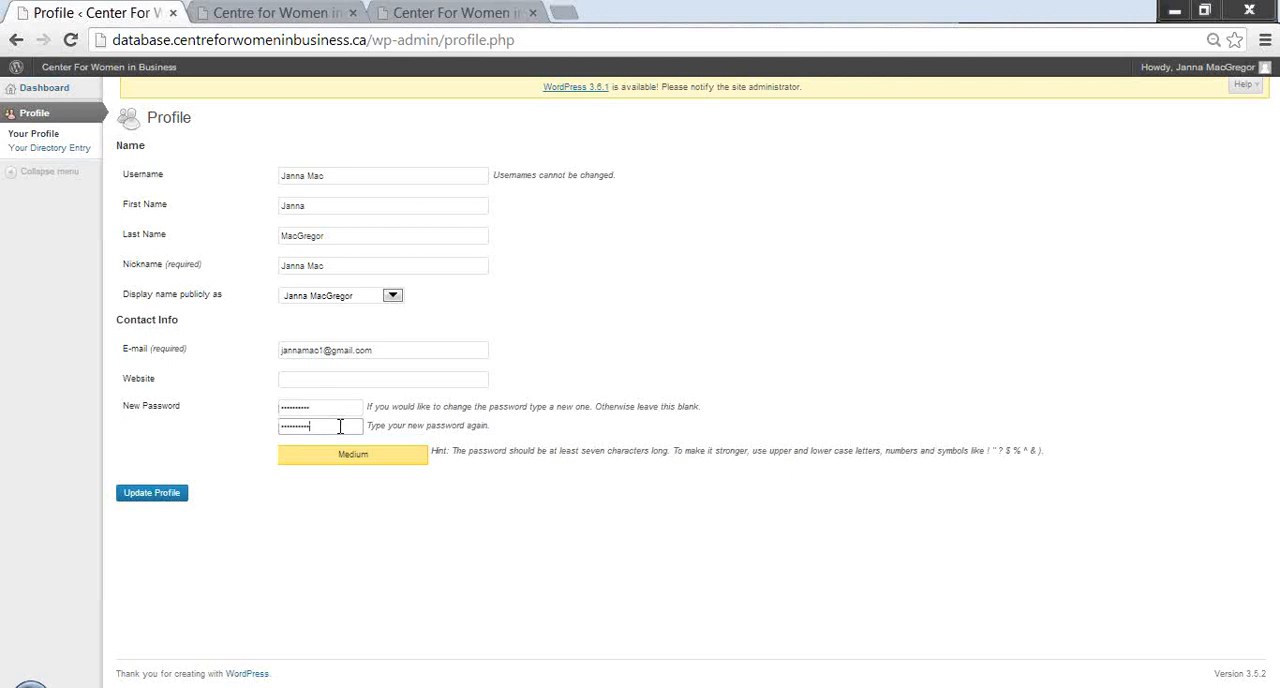
pyautogui.click(183, 497)
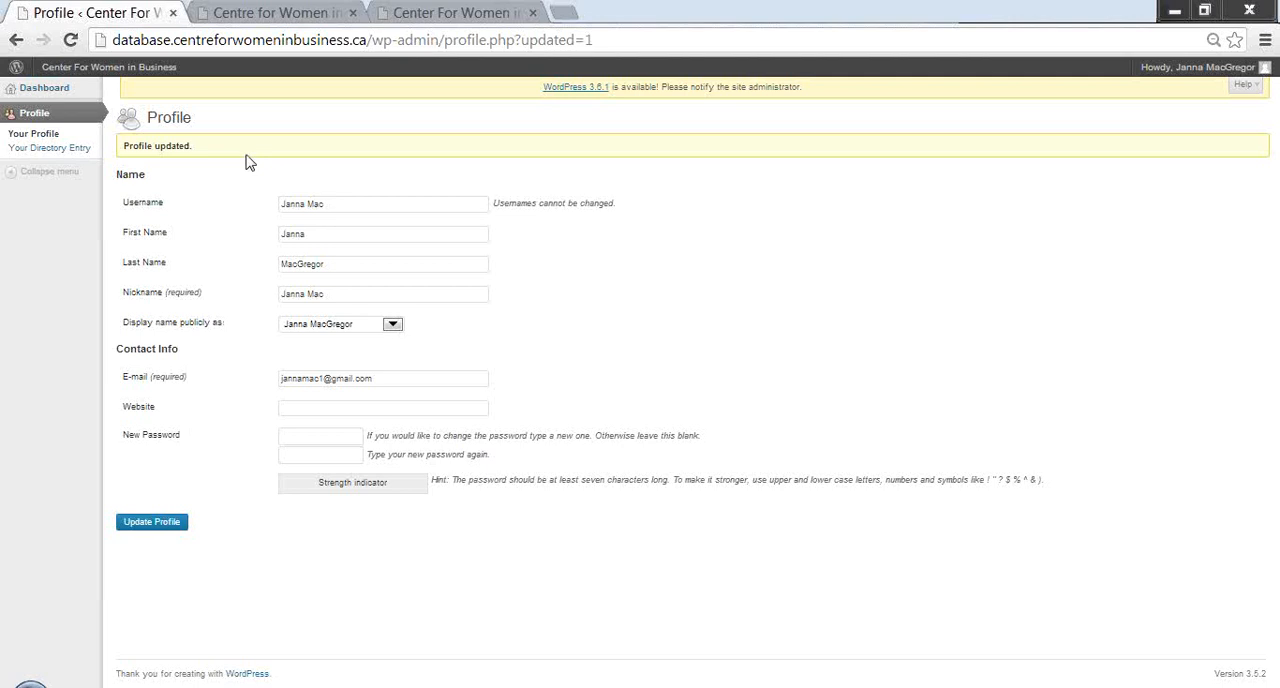
# - Open the member's own directory entry for editing and review its organization and contact first name fields
pyautogui.click(72, 152)
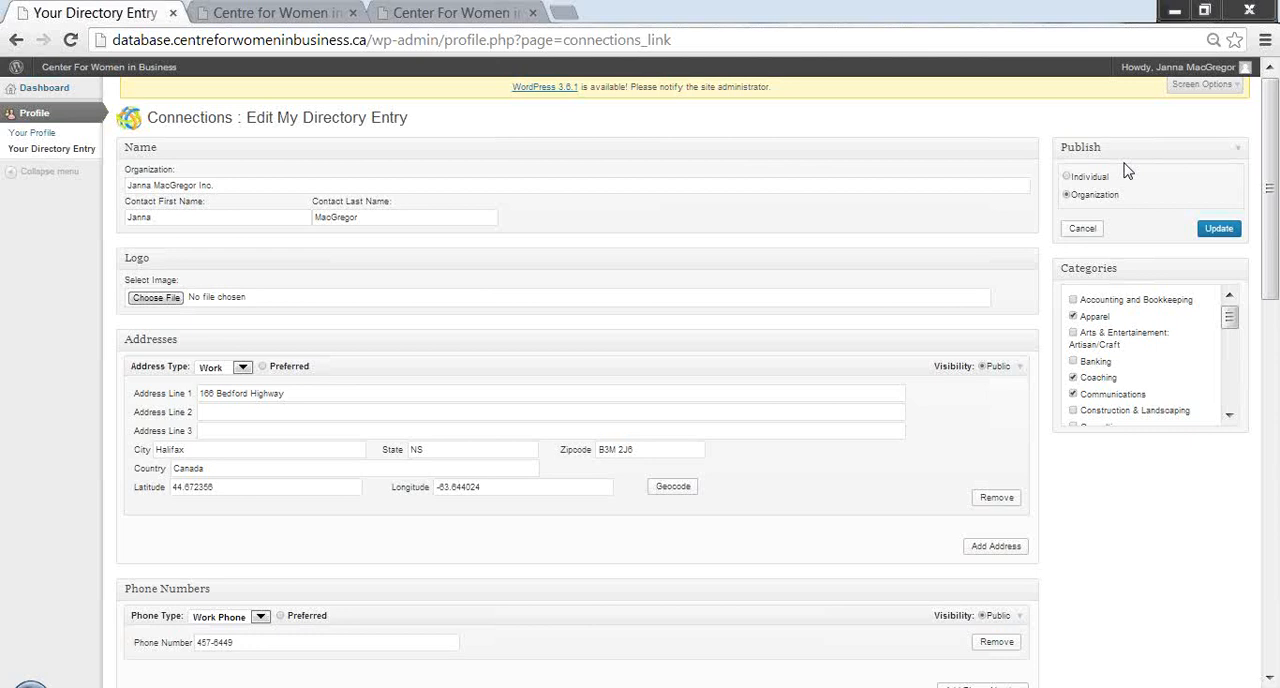
pyautogui.click(232, 184)
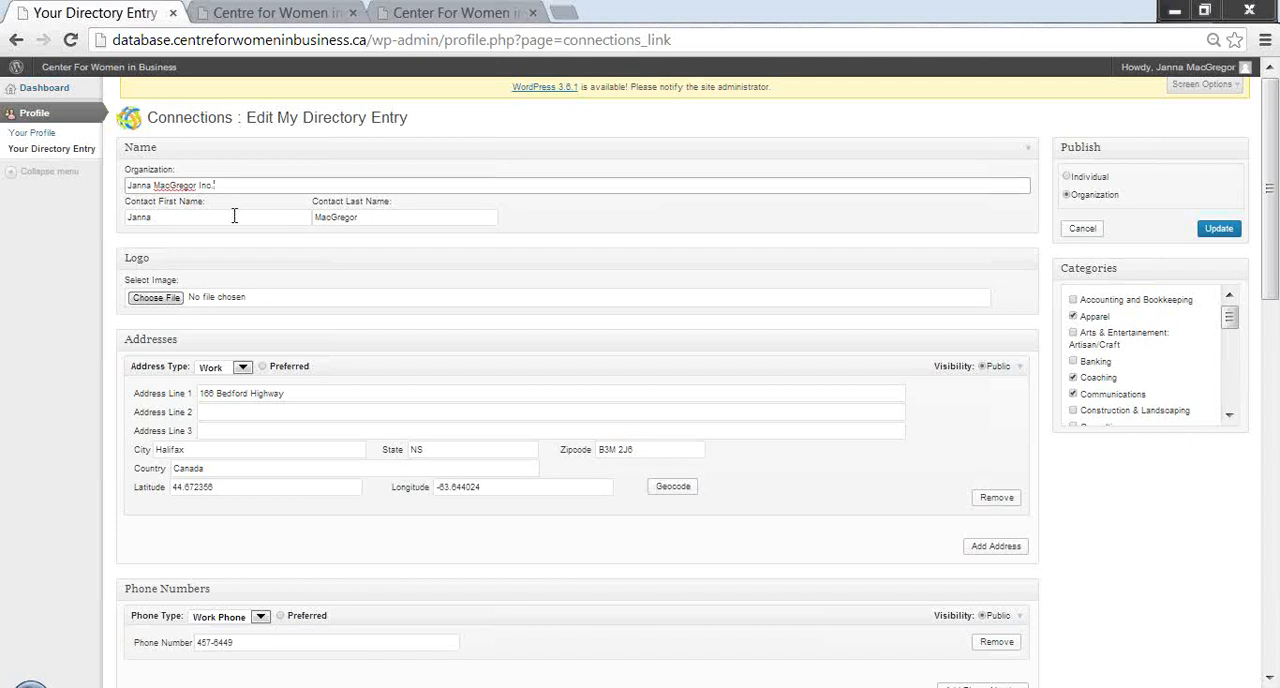
pyautogui.click(234, 216)
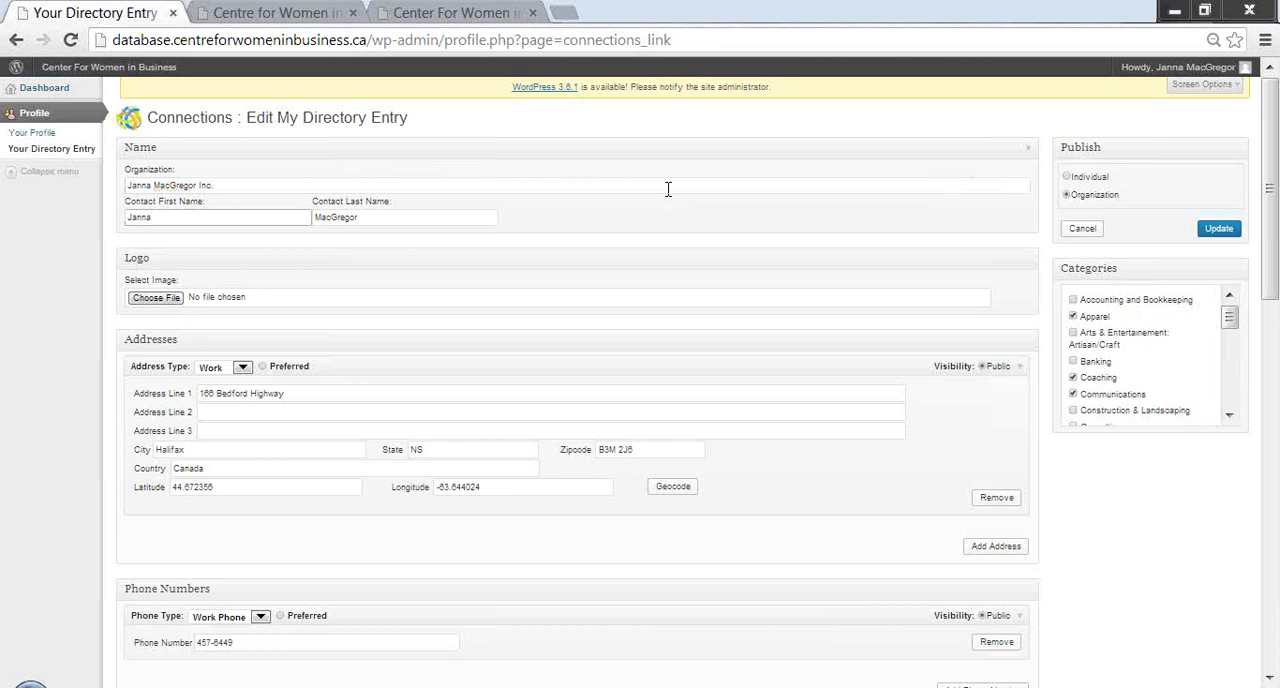
pyautogui.click(1273, 42)
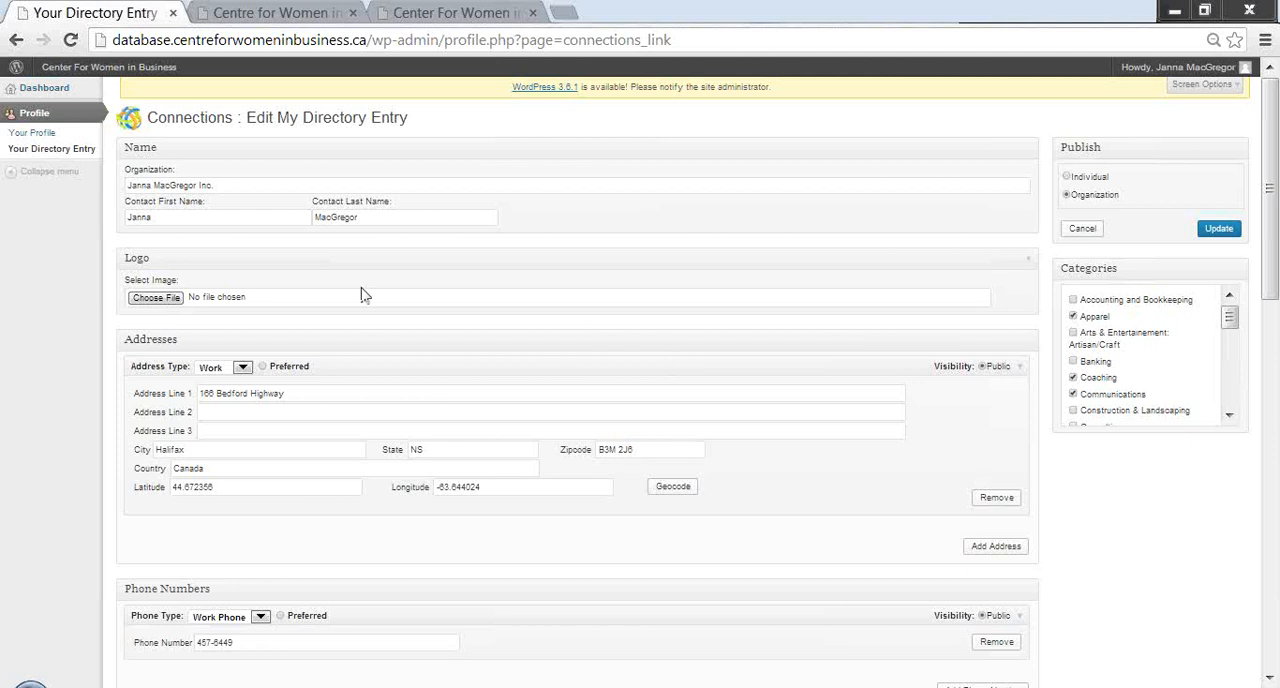
# - Choose the Centre for Women in Business picture "images" from the Desktop as the entry's logo
pyautogui.click(170, 300)
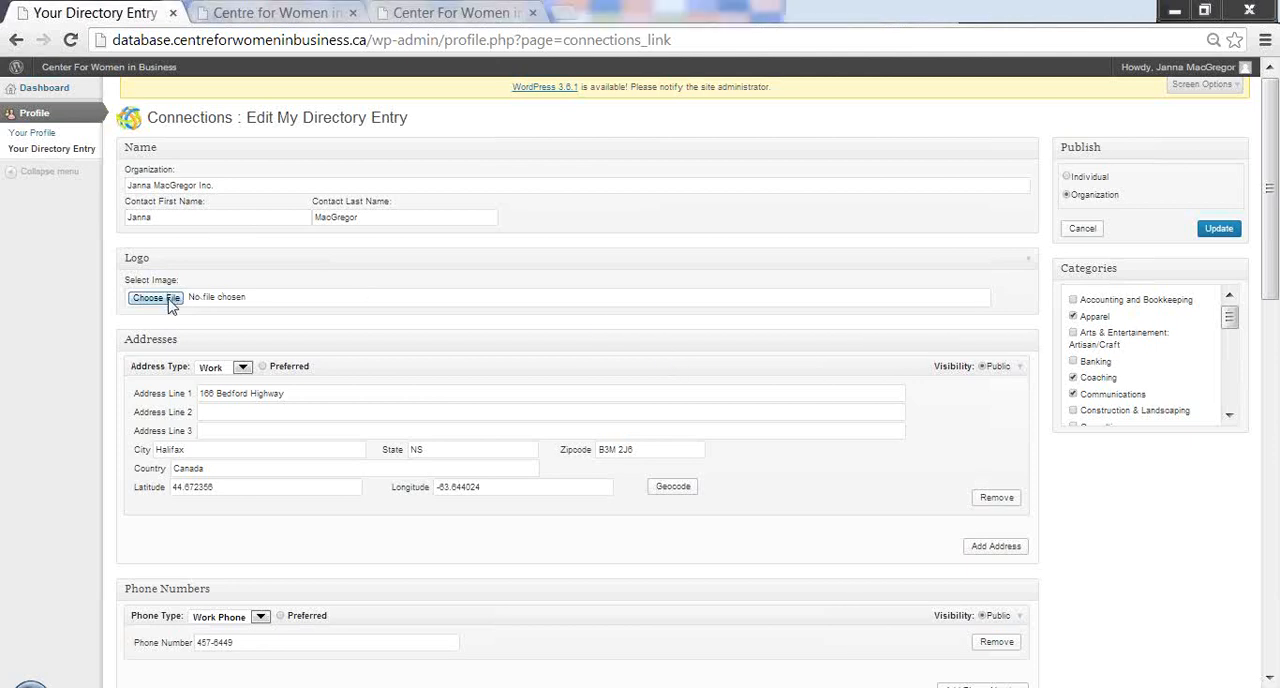
pyautogui.scroll(-1, 768, 290)
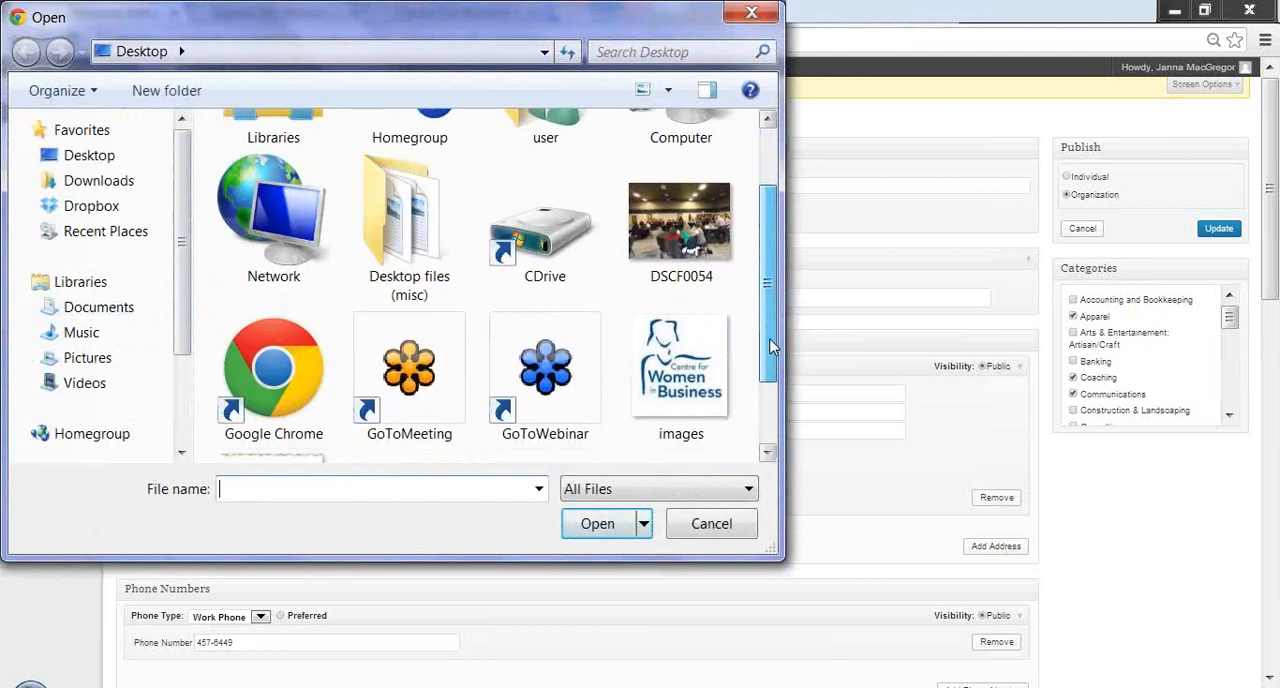
pyautogui.click(698, 352)
pyautogui.click(603, 524)
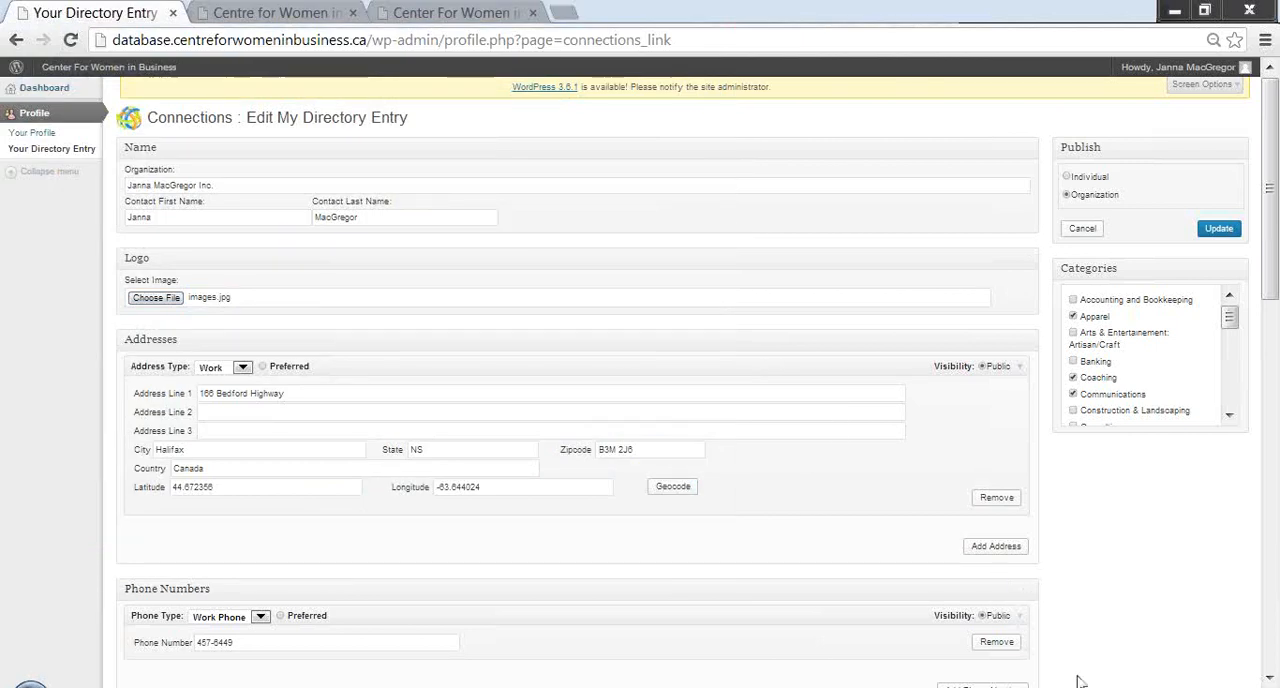
# - Geocode the entry's work address to place it on the map
pyautogui.click(1268, 676)
pyautogui.click(1268, 676)
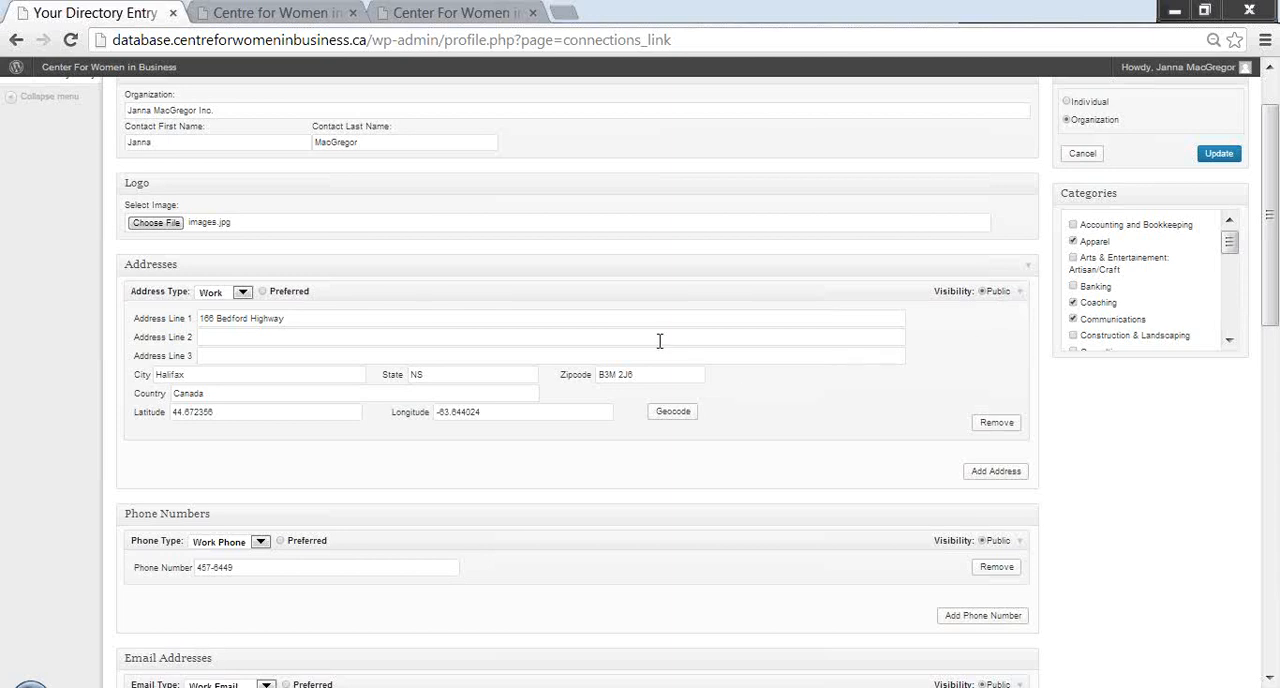
pyautogui.click(335, 322)
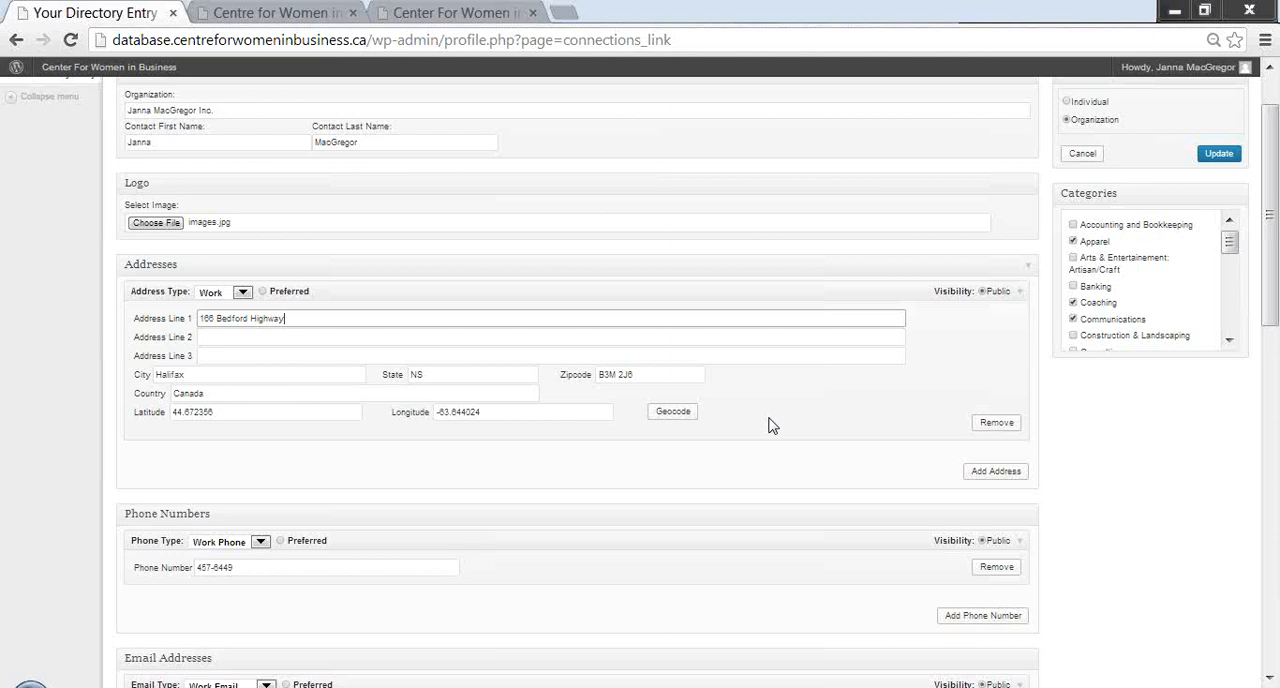
pyautogui.click(684, 414)
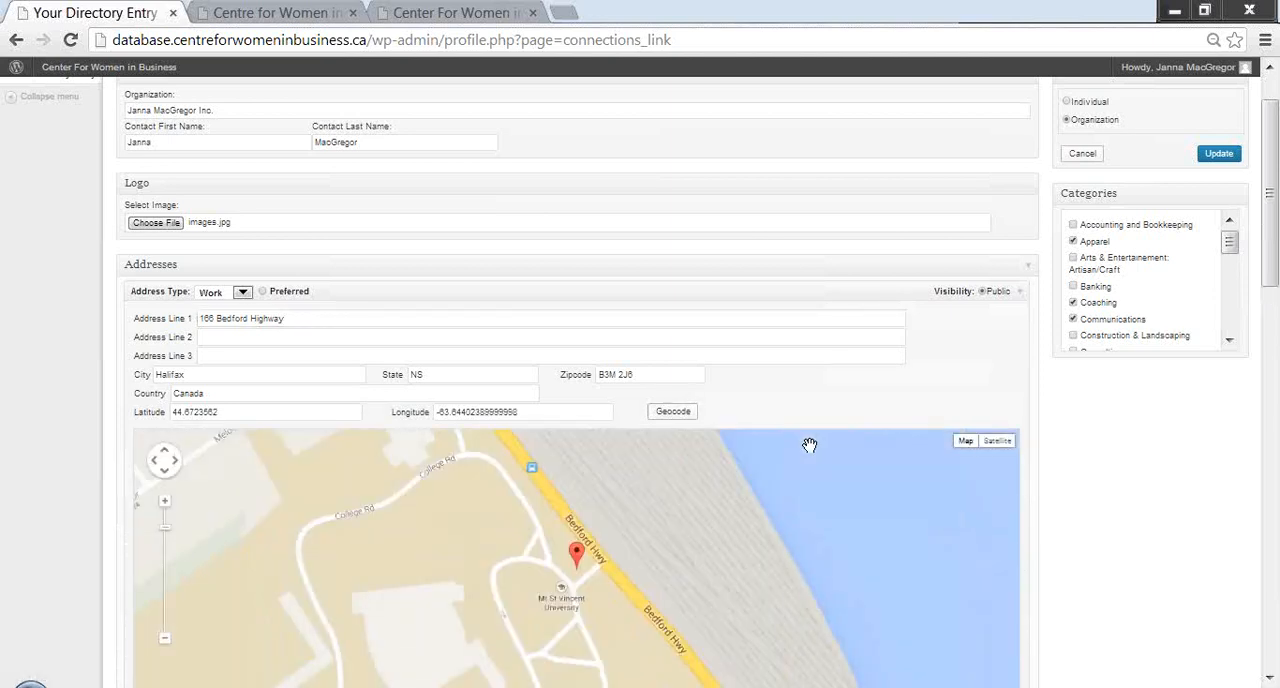
# - Look through the phone types available for the entry's phone number, keeping Work Phone
pyautogui.click(1269, 679)
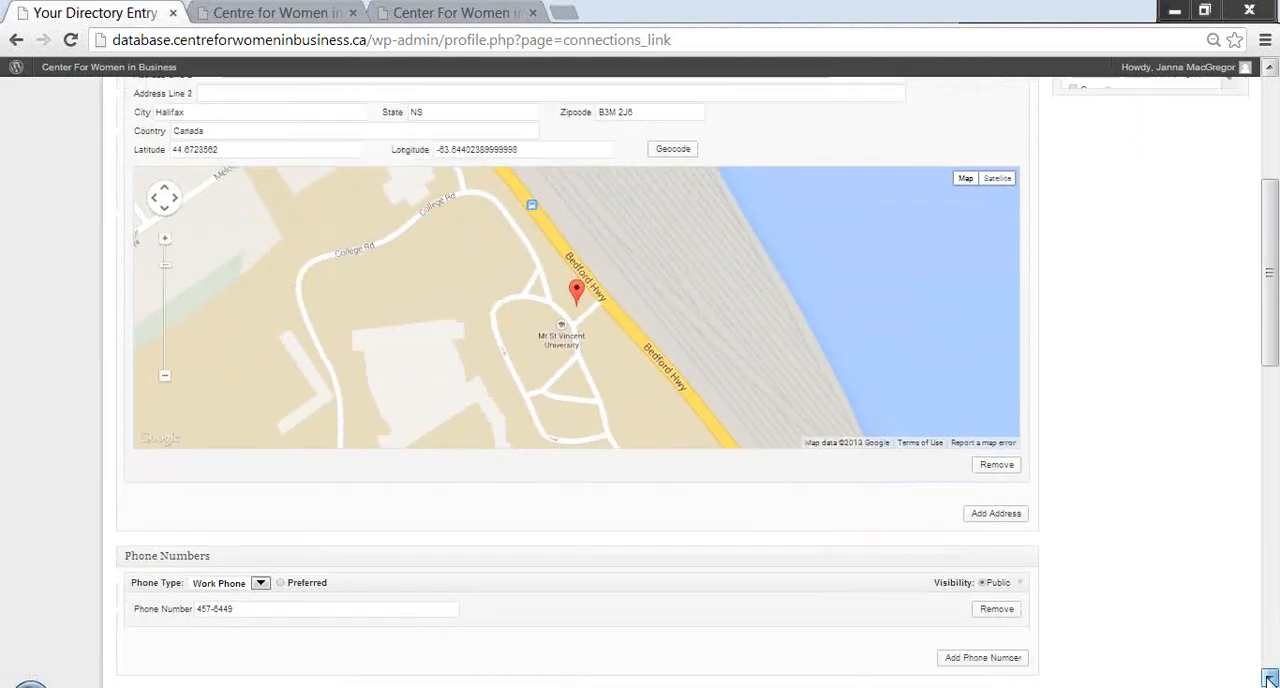
pyautogui.click(1268, 678)
pyautogui.click(1268, 678)
pyautogui.click(1268, 678)
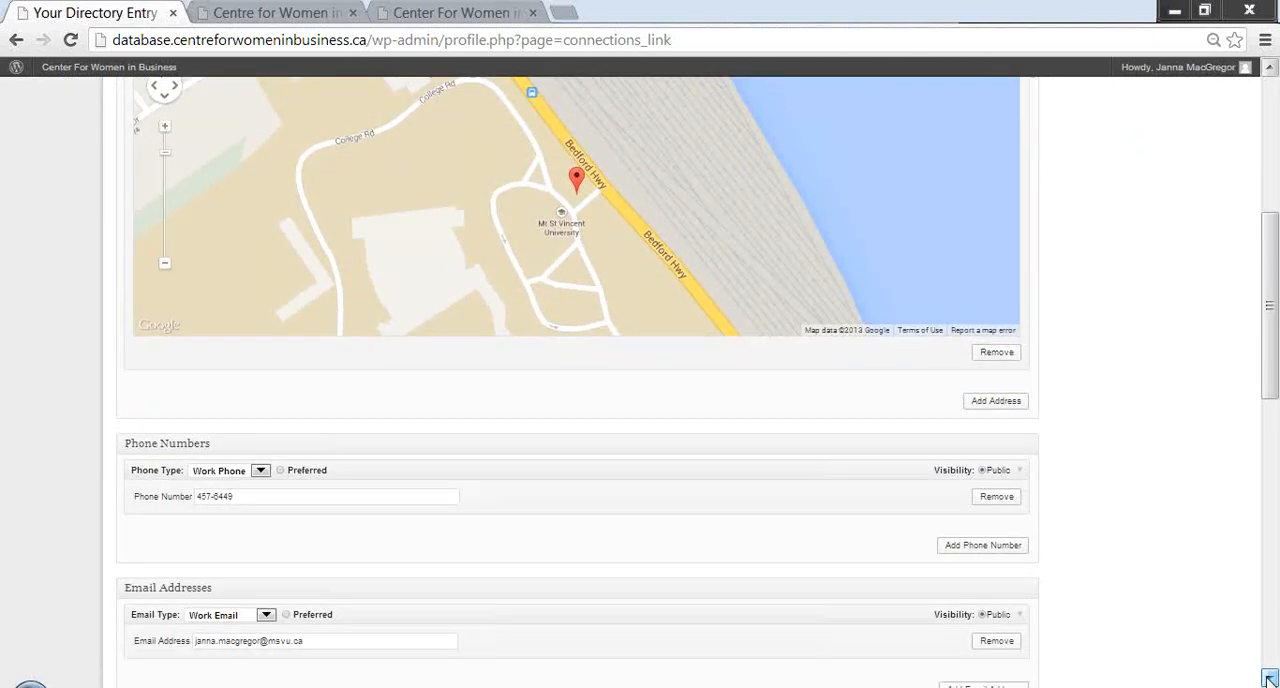
pyautogui.click(1268, 678)
pyautogui.click(1268, 678)
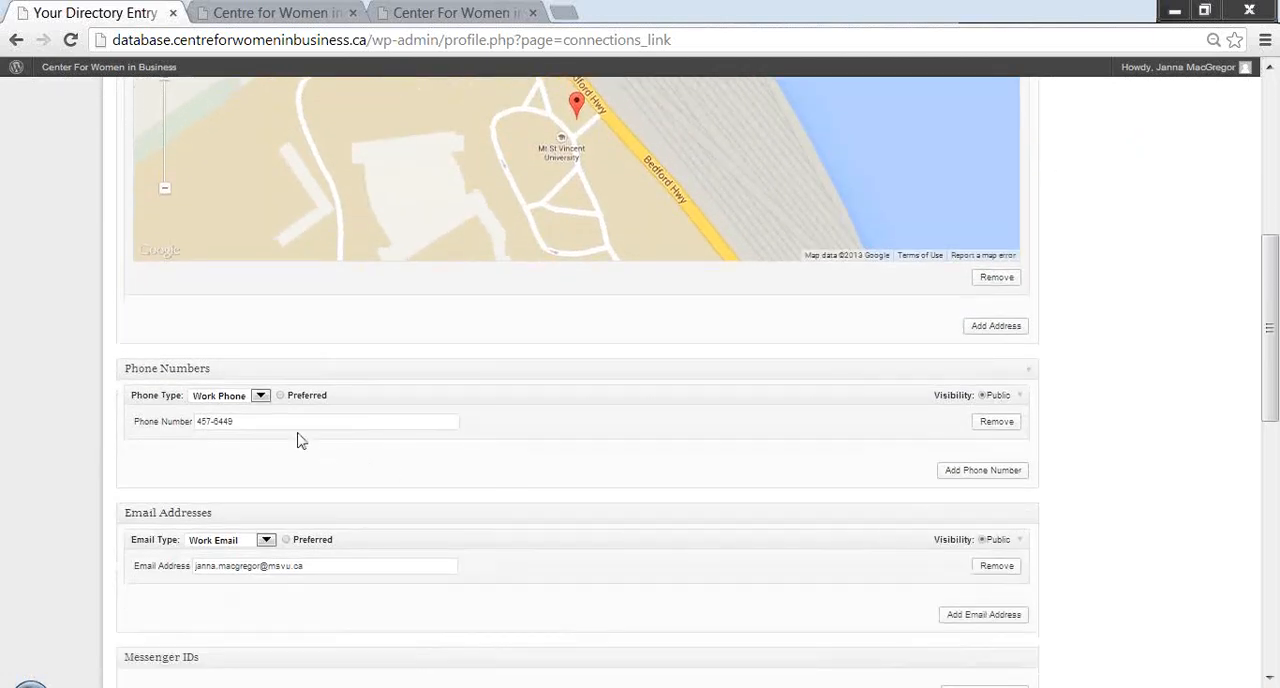
pyautogui.click(261, 400)
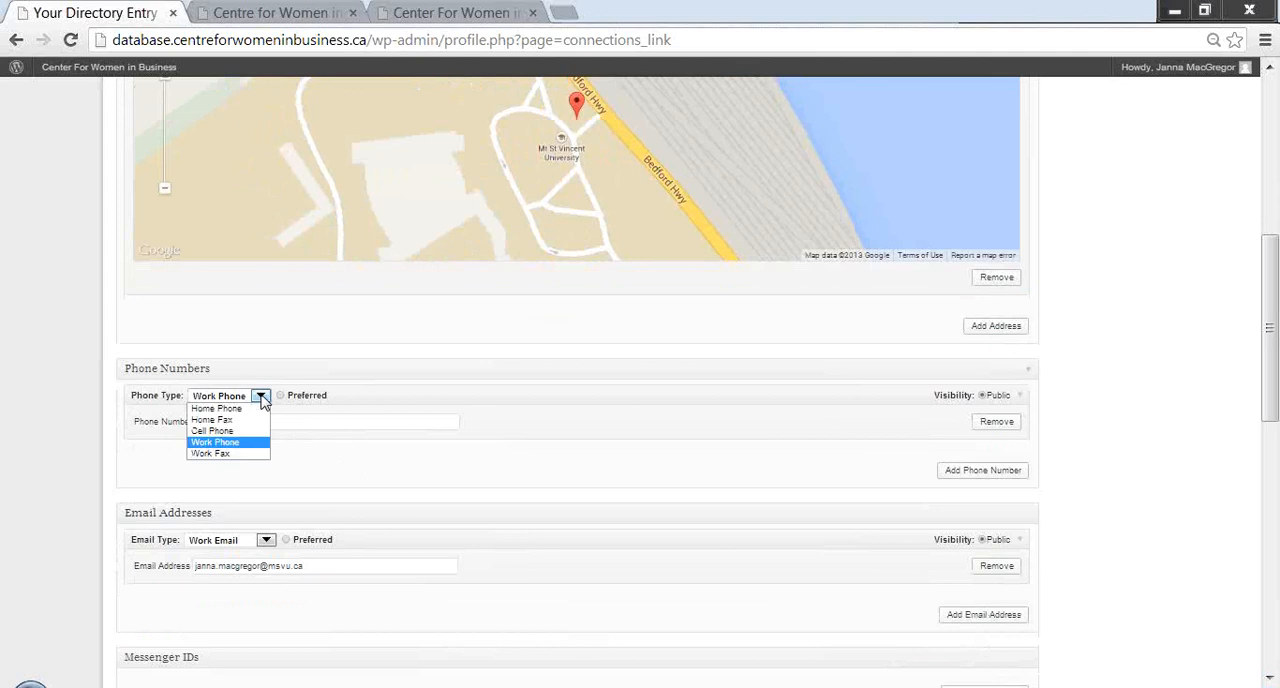
pyautogui.click(424, 474)
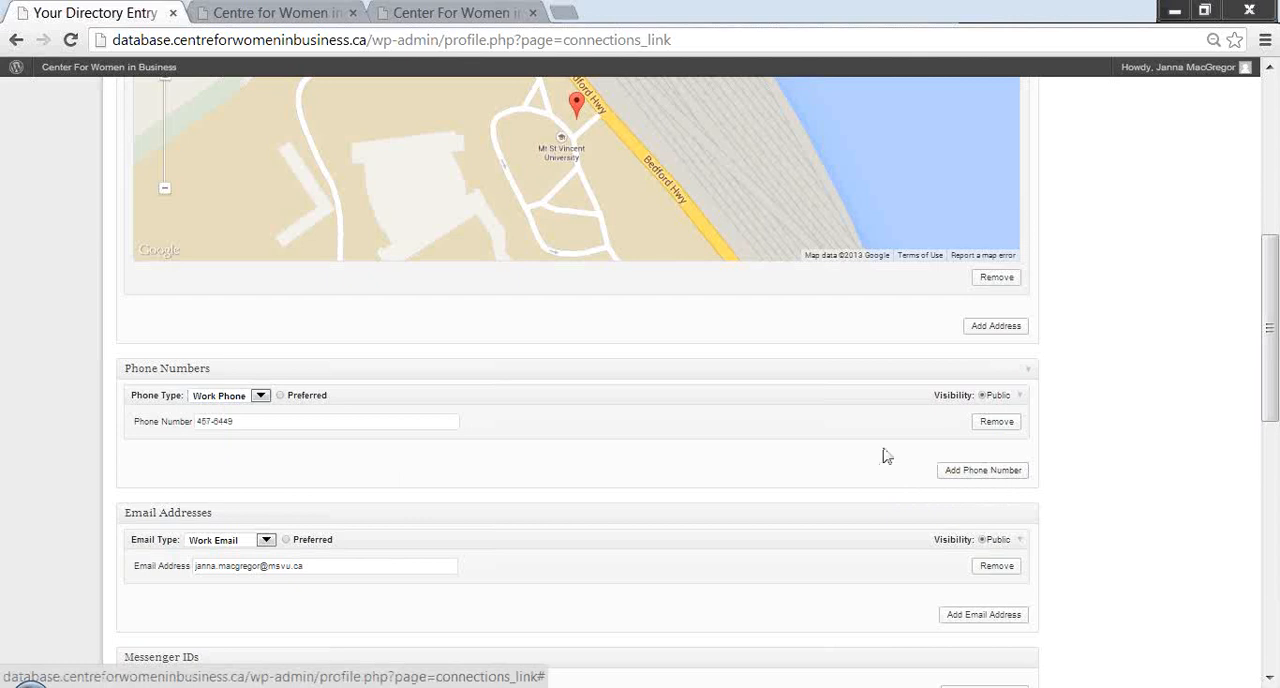
# - Look through the email types available for the entry's email address, keeping Work Email
pyautogui.click(1269, 679)
pyautogui.scroll(-5, 1269, 679)
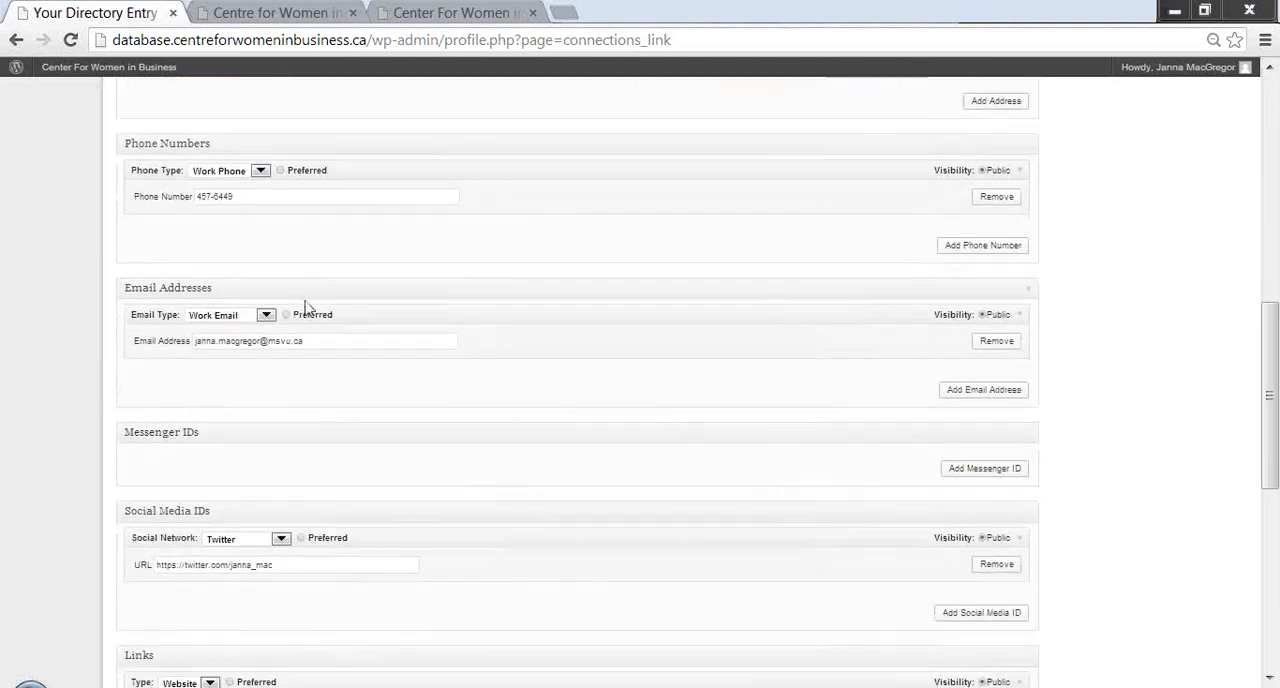
pyautogui.click(266, 315)
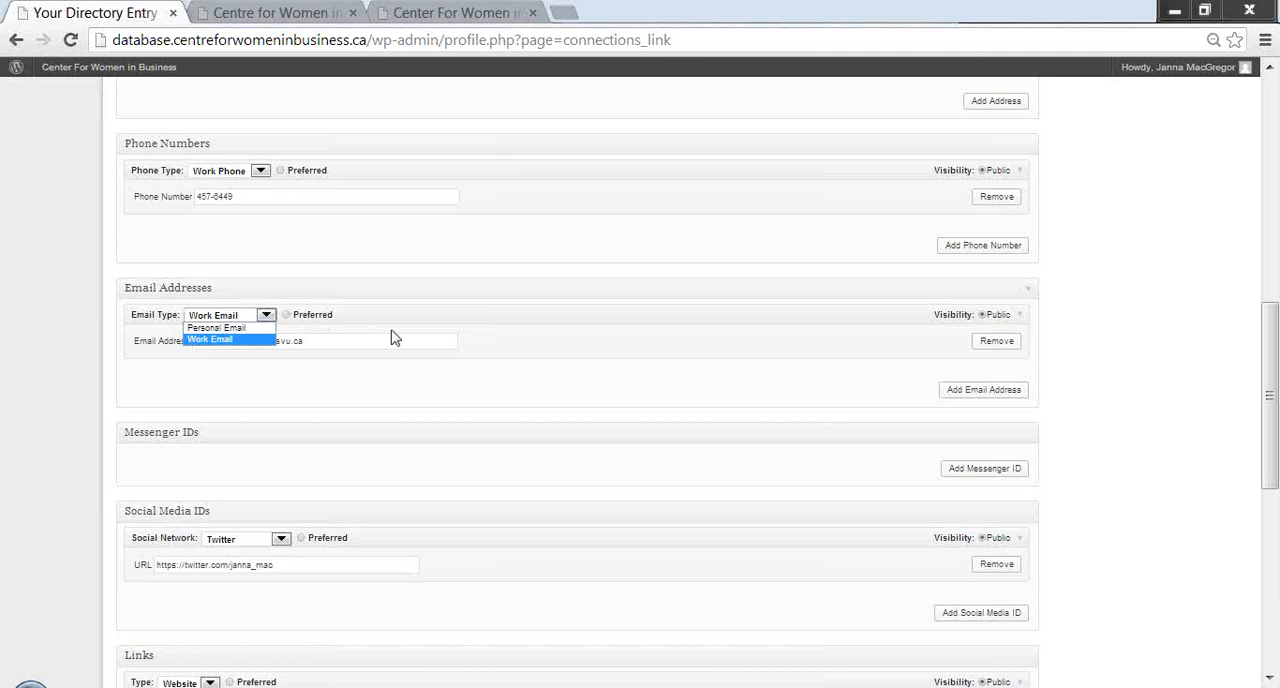
pyautogui.click(562, 390)
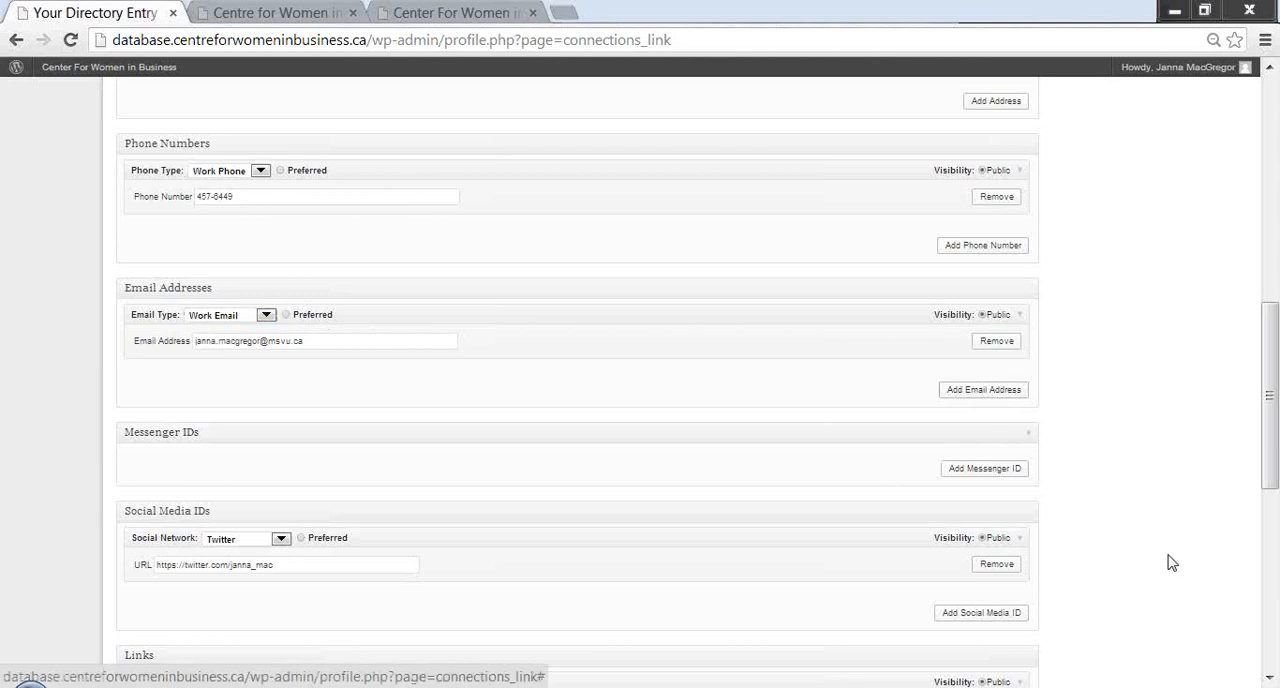
# - Add a blank messenger ID to the entry and look through its IM types, keeping AIM
pyautogui.click(1268, 678)
pyautogui.click(1268, 678)
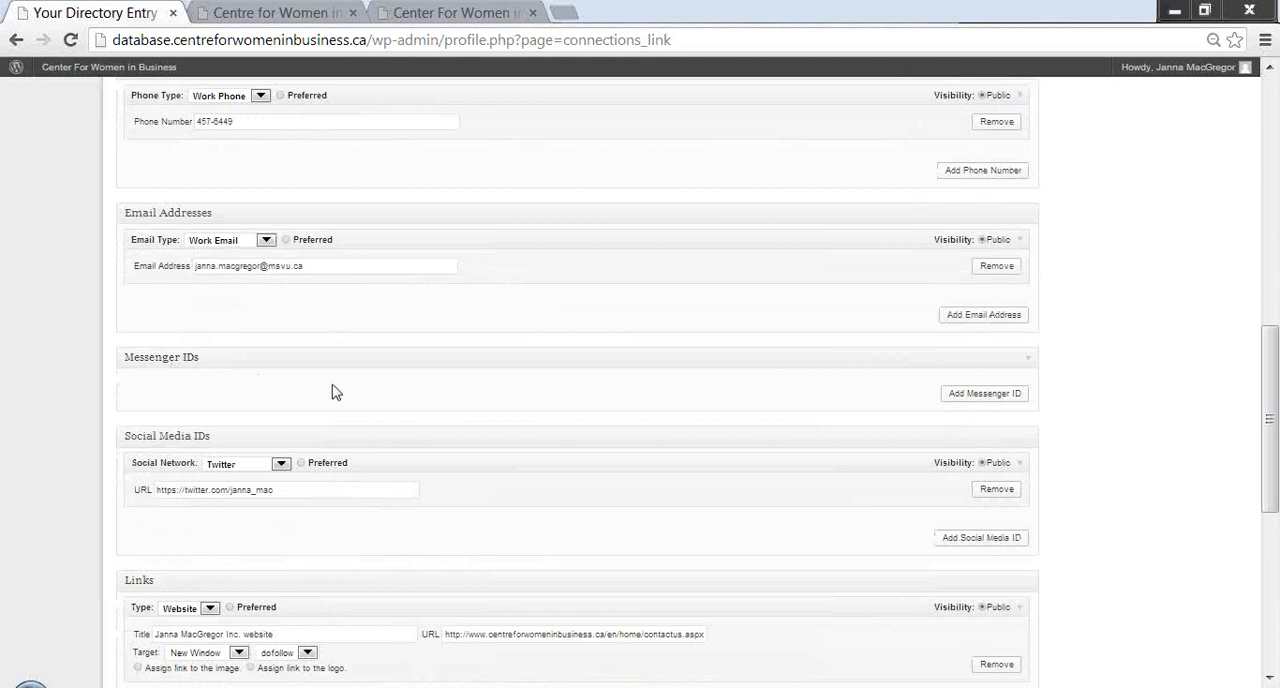
pyautogui.click(952, 398)
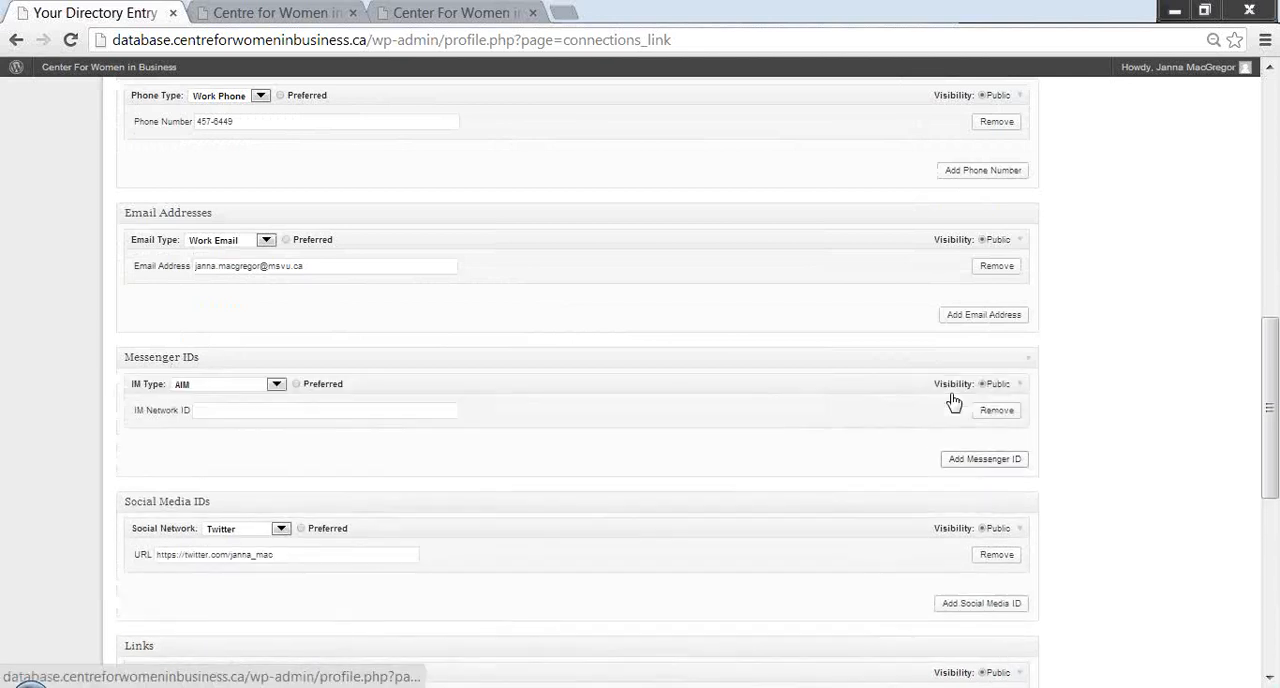
pyautogui.click(277, 386)
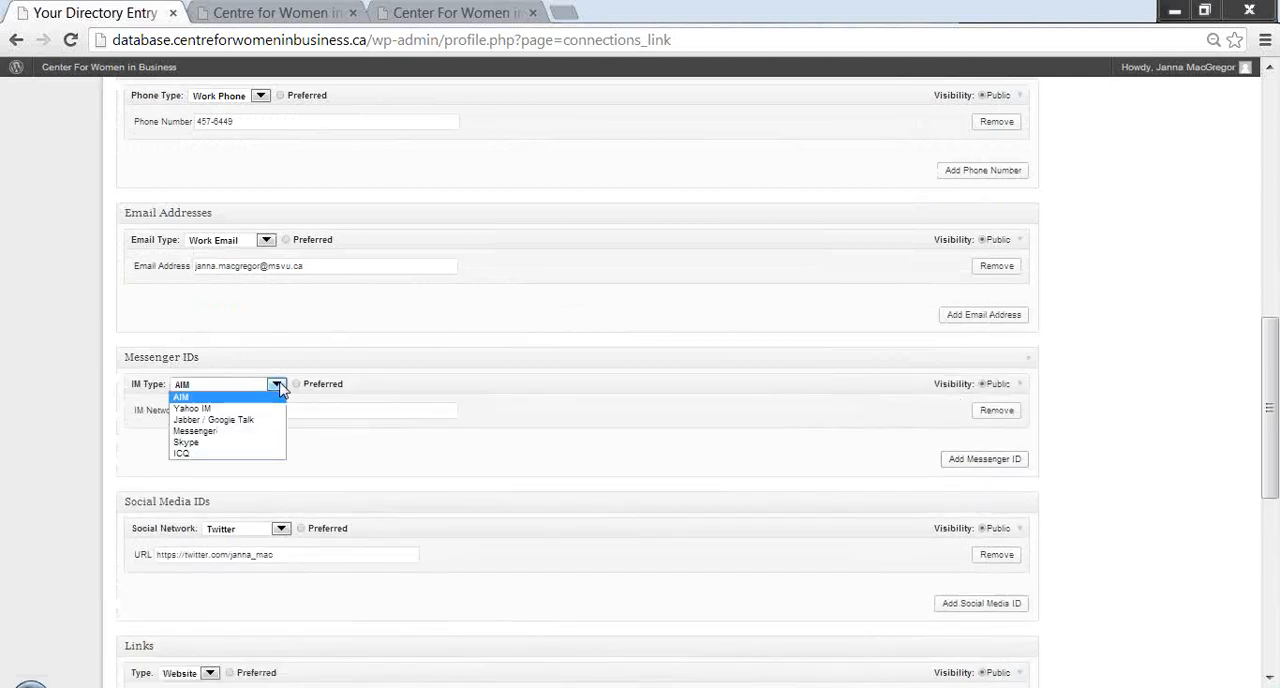
pyautogui.click(354, 438)
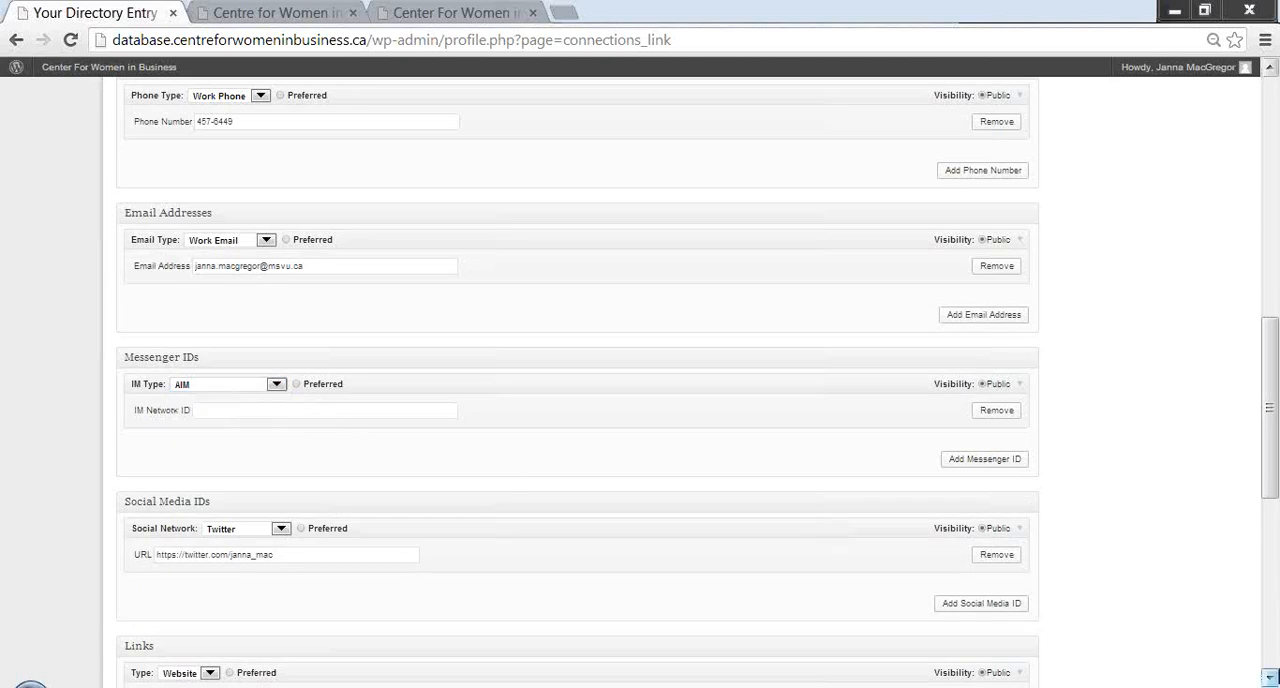
# - Look through the social networks available for the entry's social media ID, keeping Twitter and its existing URL
pyautogui.click(1270, 679)
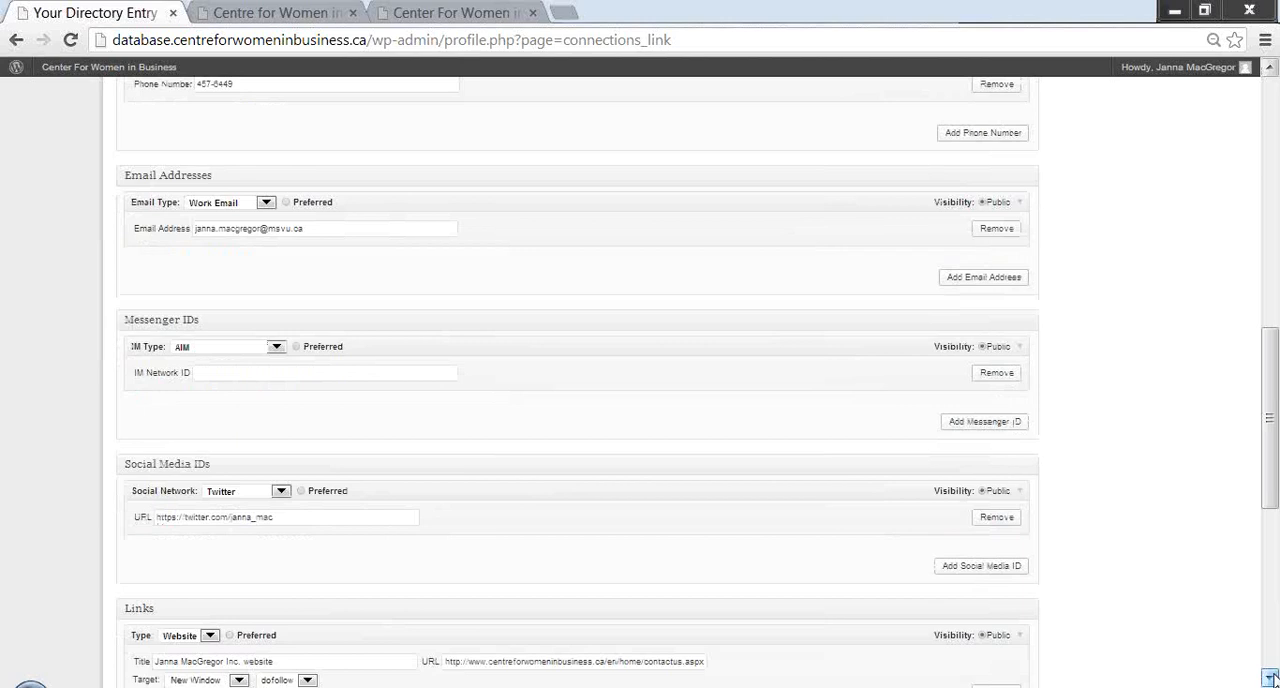
pyautogui.click(1270, 679)
pyautogui.click(1270, 679)
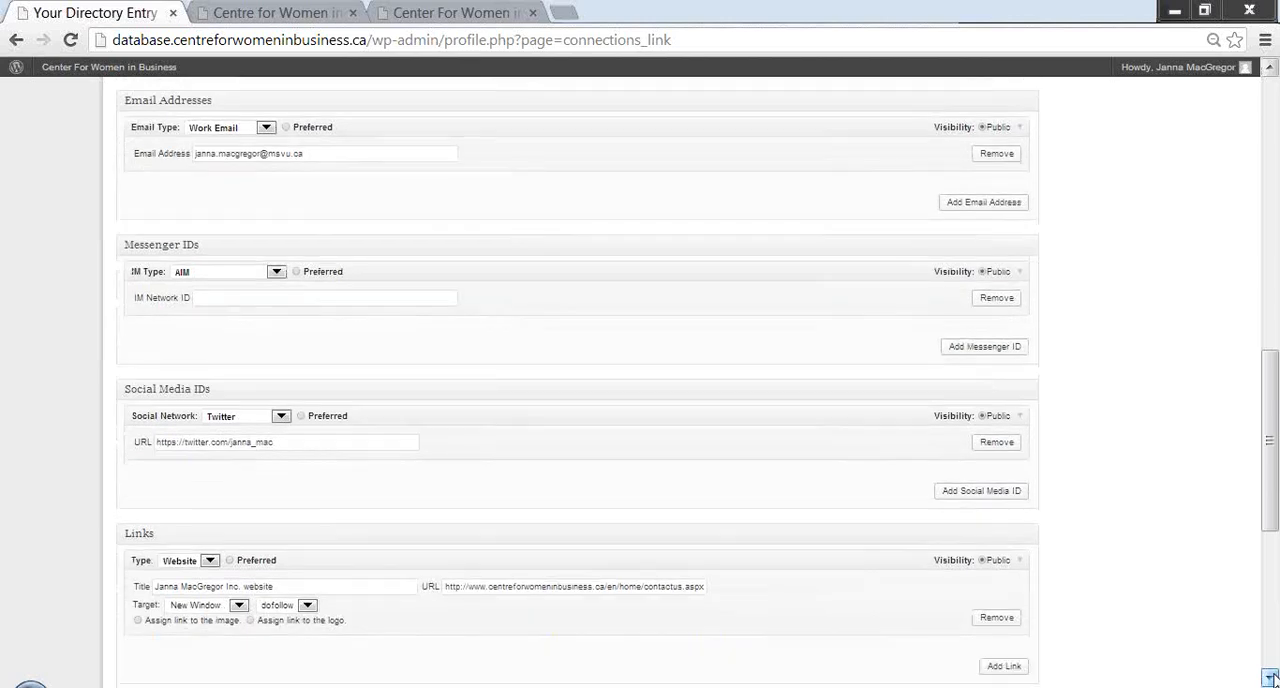
pyautogui.click(1270, 679)
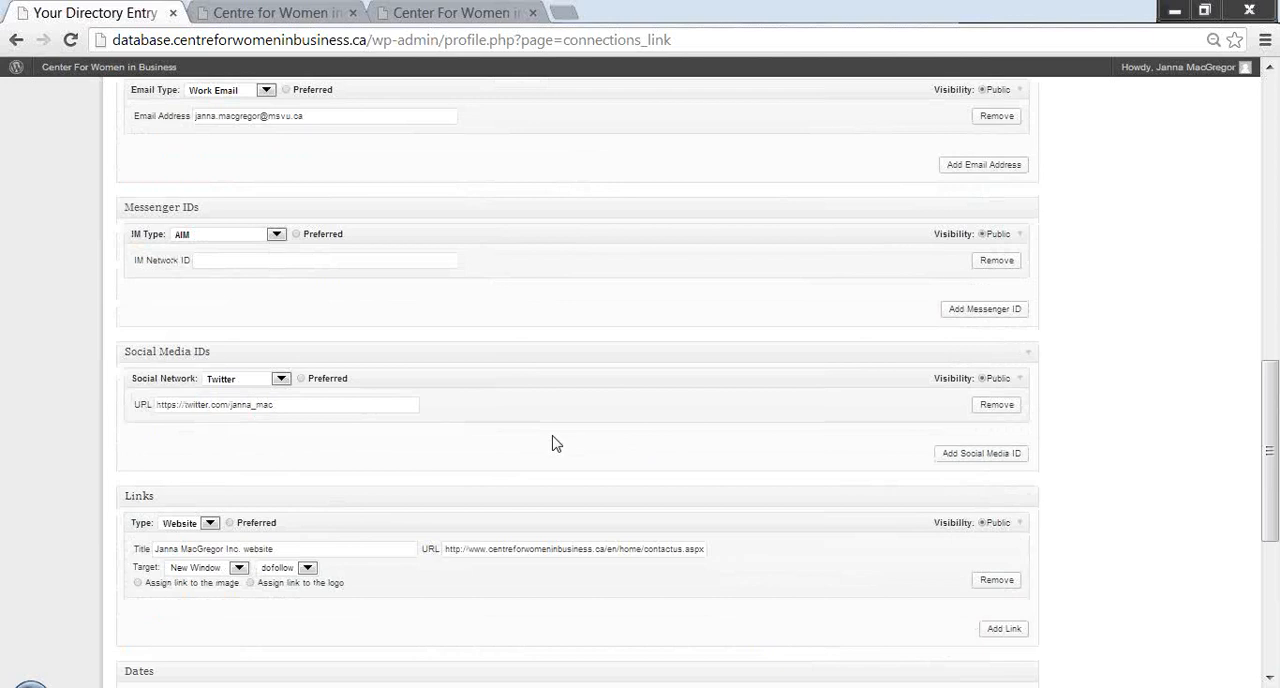
pyautogui.click(282, 380)
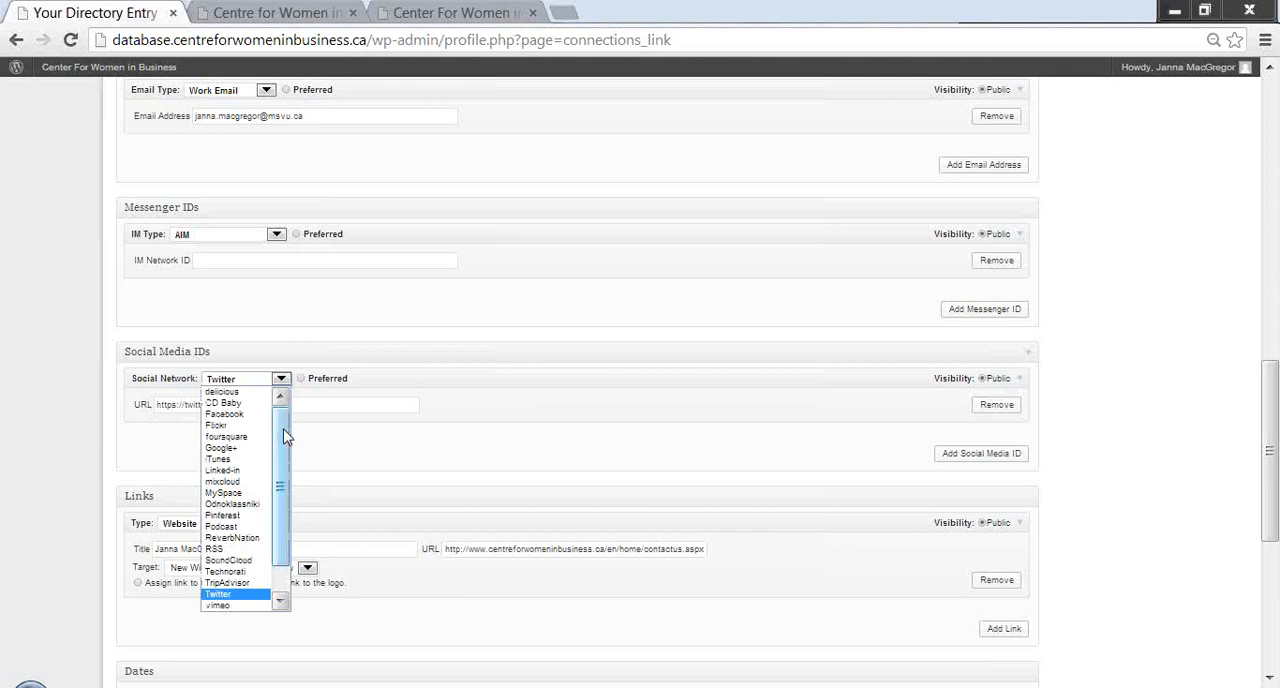
pyautogui.moveTo(285, 435)
pyautogui.mouseDown()
pyautogui.moveTo(285, 473)
pyautogui.moveTo(282, 428)
pyautogui.mouseUp()
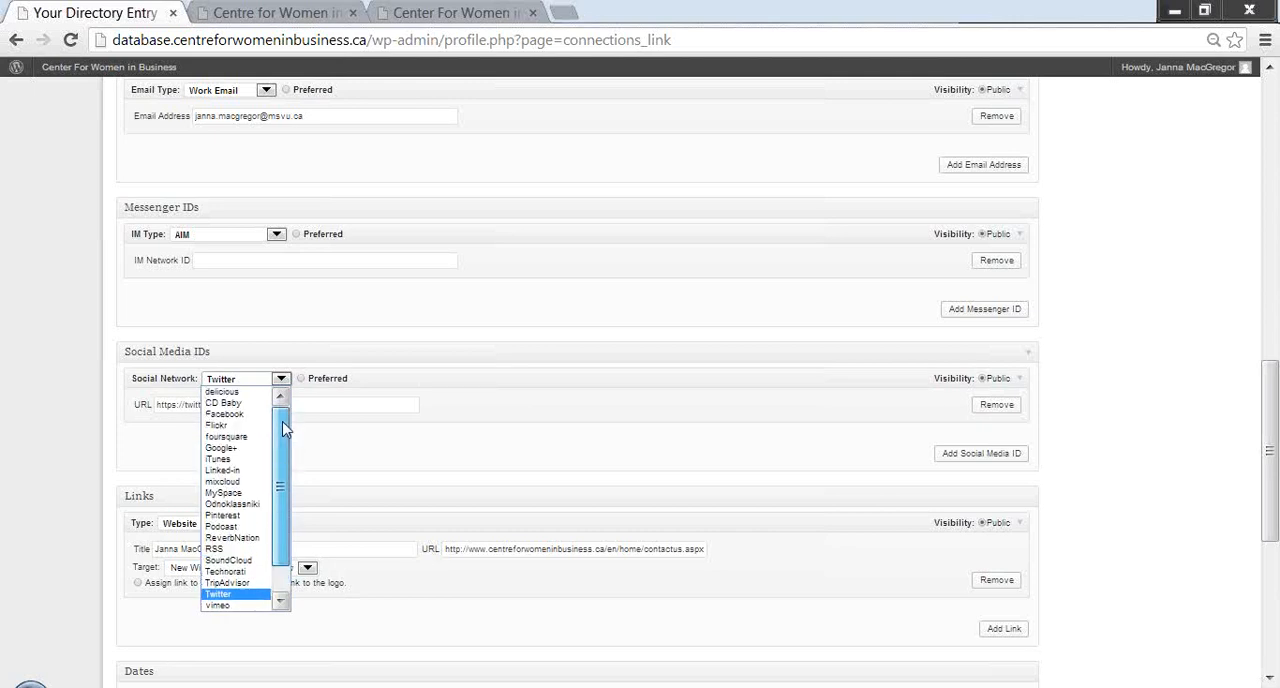
pyautogui.click(363, 449)
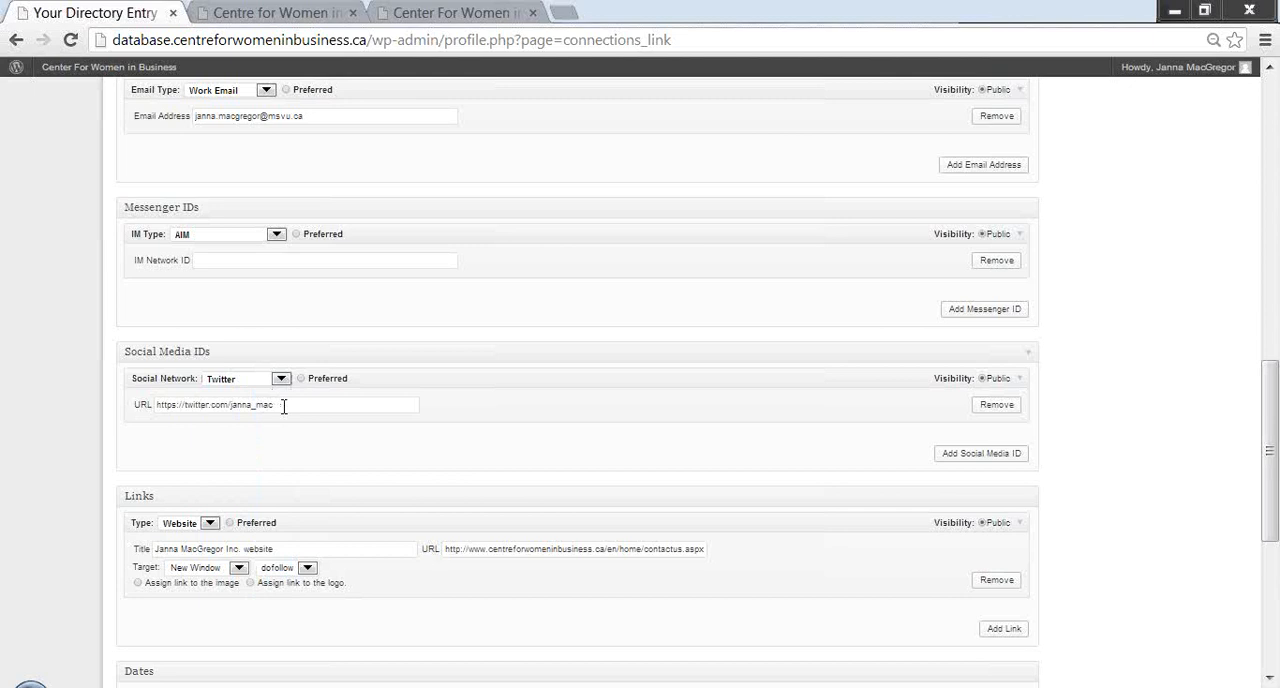
pyautogui.click(284, 406)
pyautogui.click(954, 459)
# - Look through the follow options for the entry's website link, keeping dofollow
pyautogui.moveTo(1268, 679); pyautogui.dragTo(1268, 679)
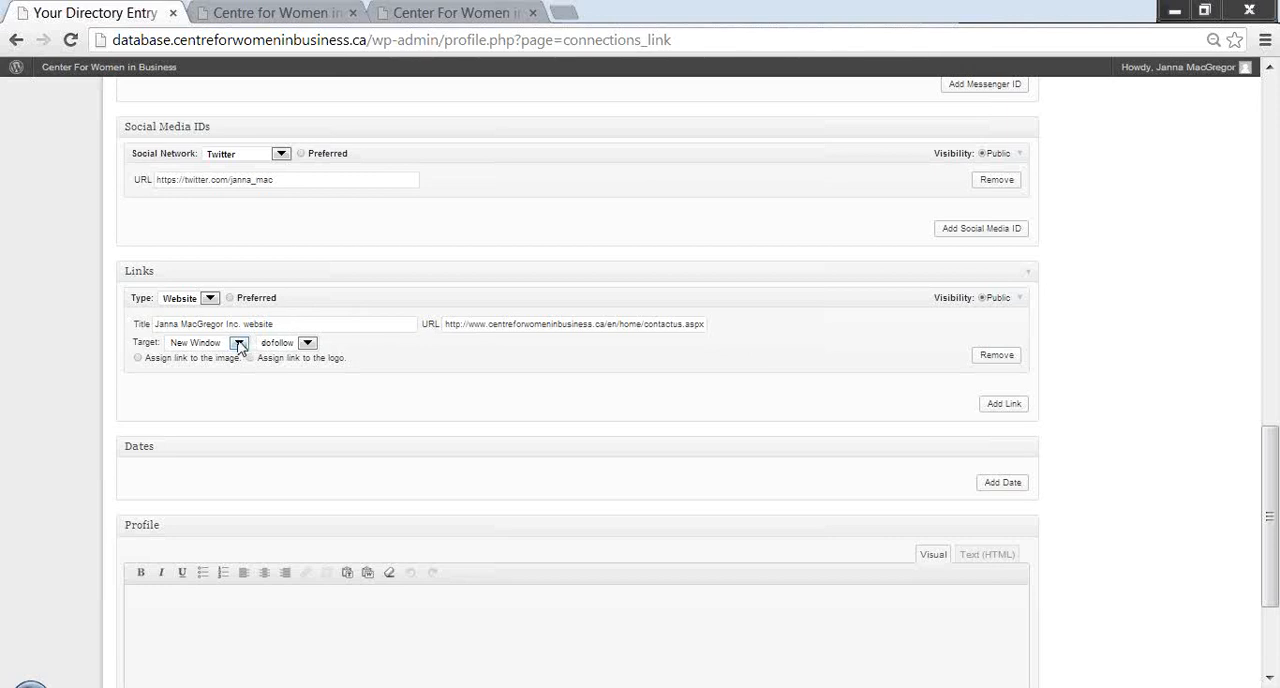
pyautogui.click(307, 343)
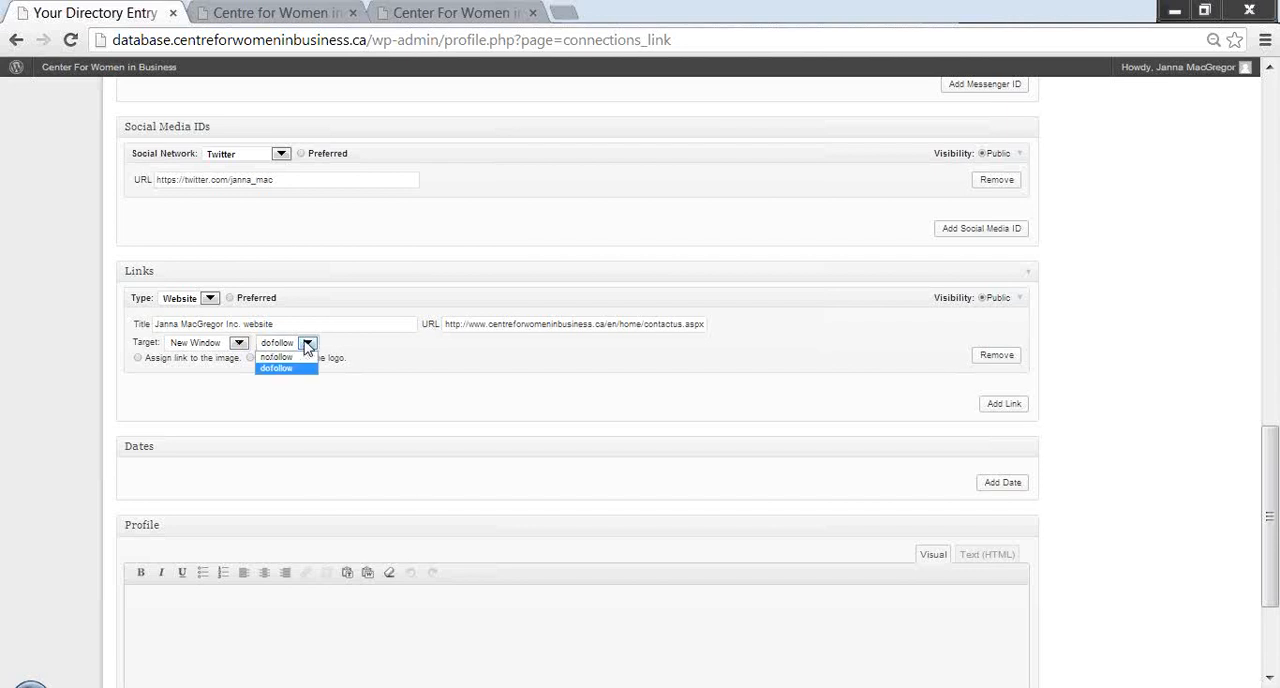
pyautogui.click(385, 357)
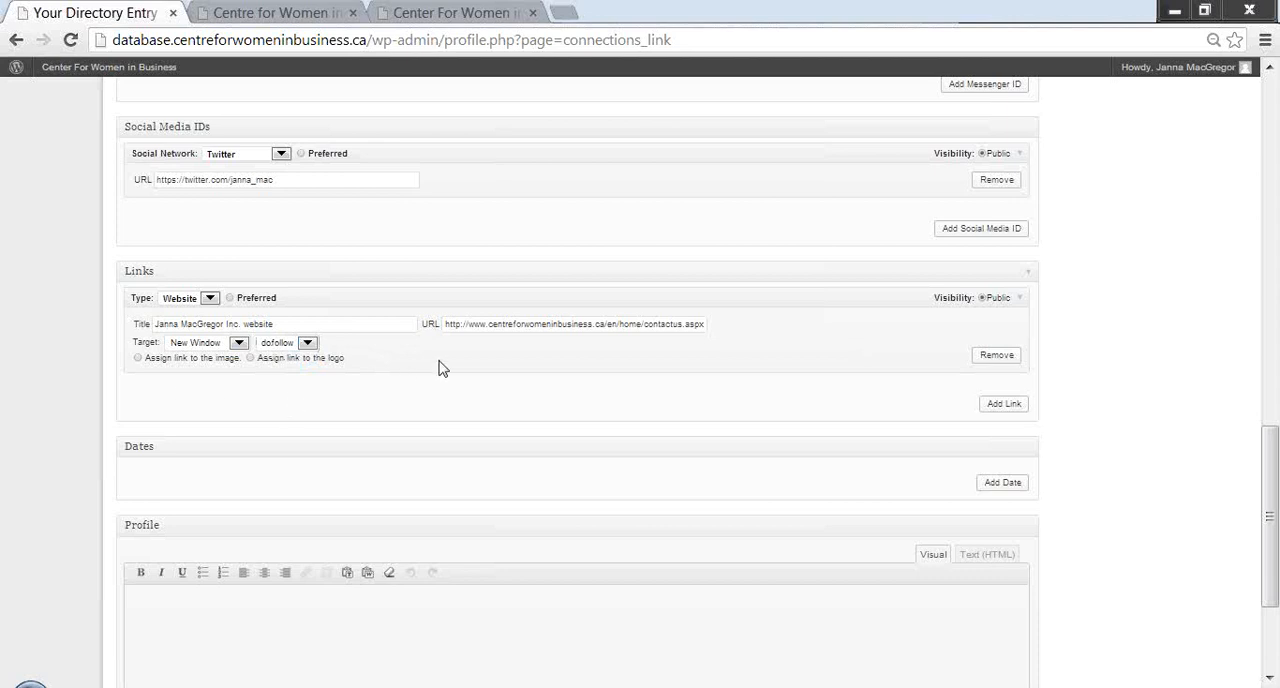
# - Add a blank date to the entry and look through its date types, keeping Anniversary
pyautogui.click(1268, 679)
pyautogui.click(1268, 679)
pyautogui.click(1268, 679)
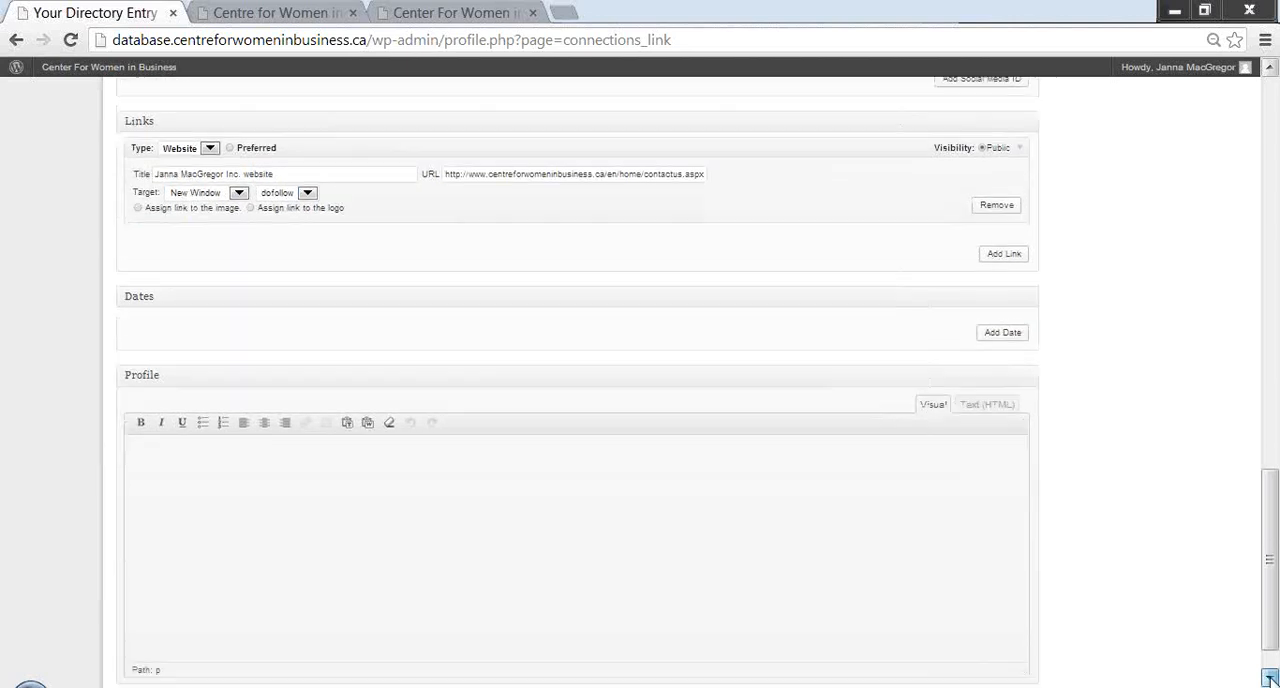
pyautogui.click(1268, 679)
pyautogui.click(1269, 678)
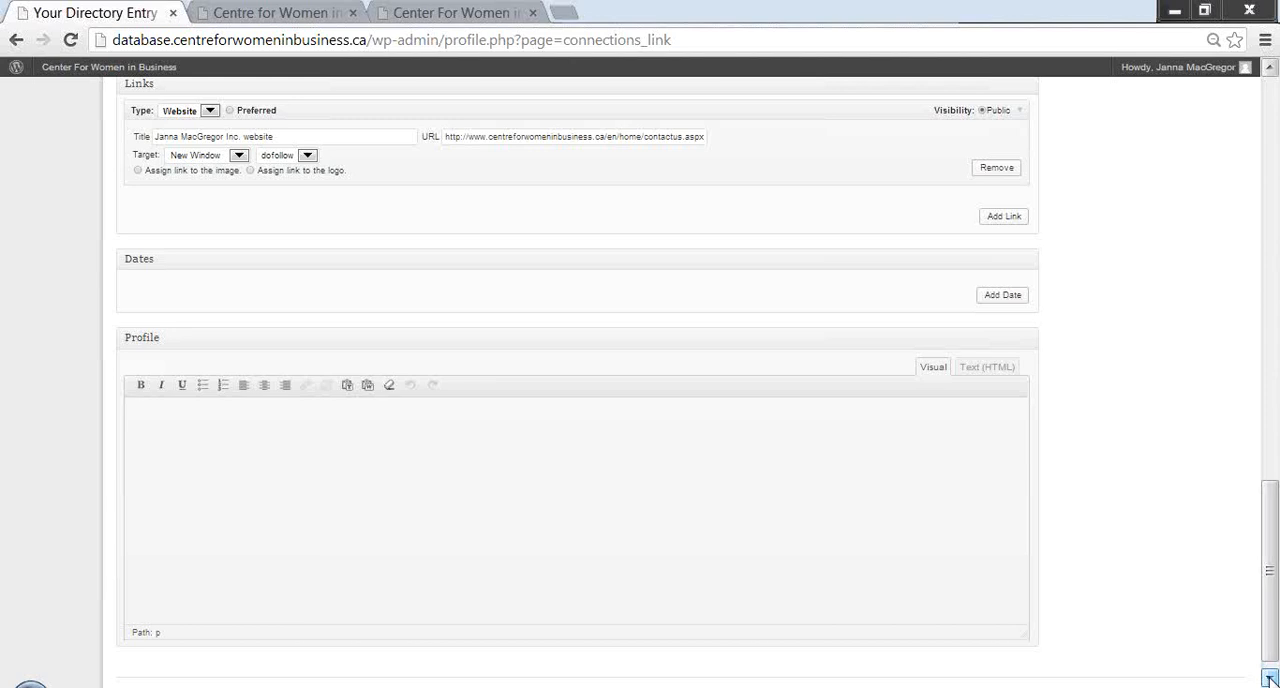
pyautogui.click(1268, 679)
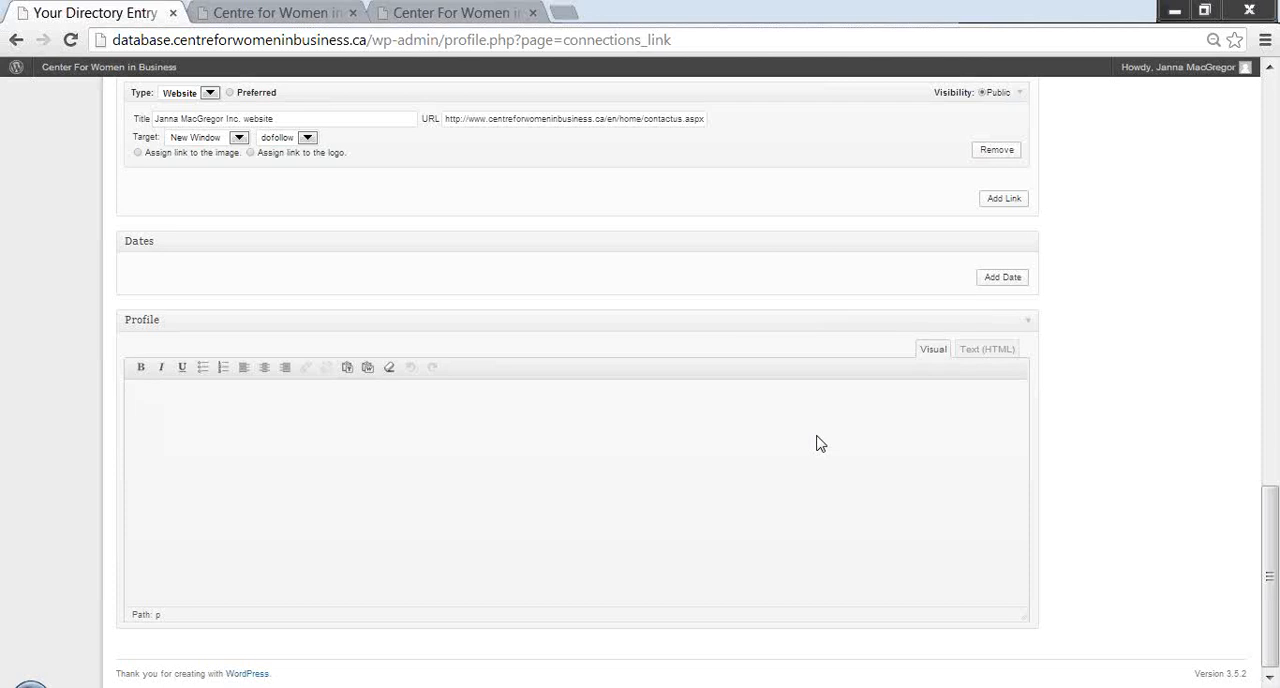
pyautogui.click(990, 280)
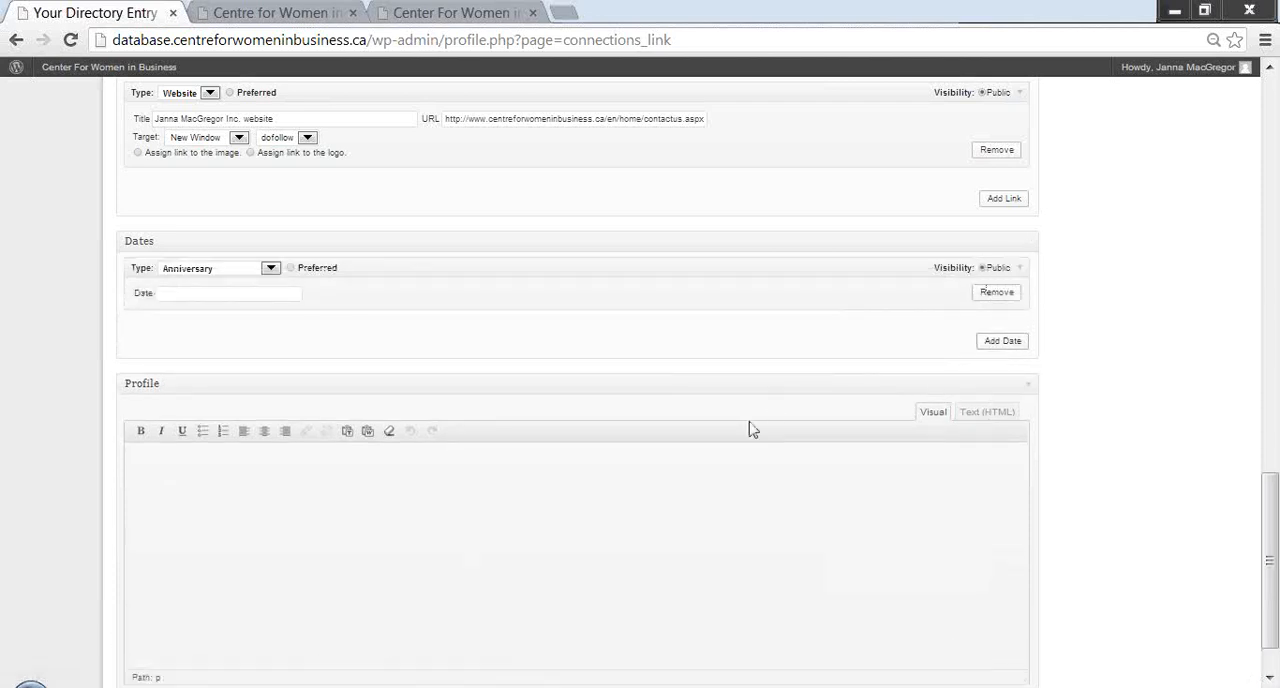
pyautogui.click(270, 270)
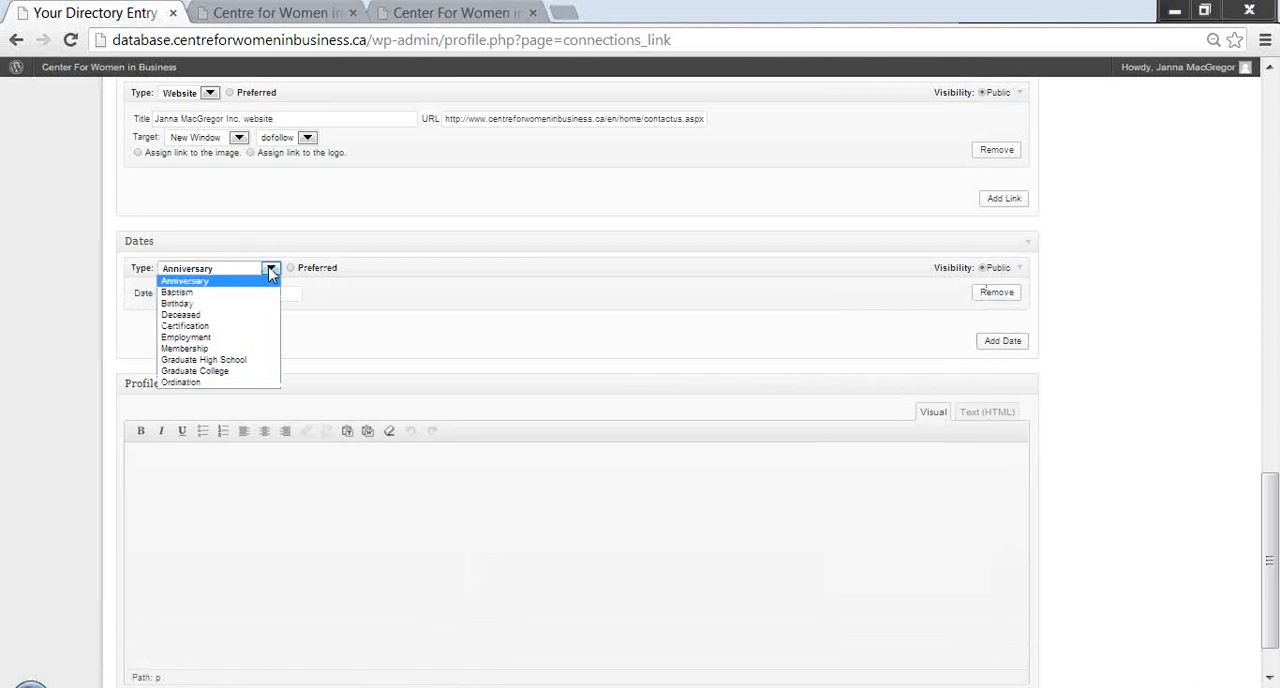
pyautogui.click(280, 494)
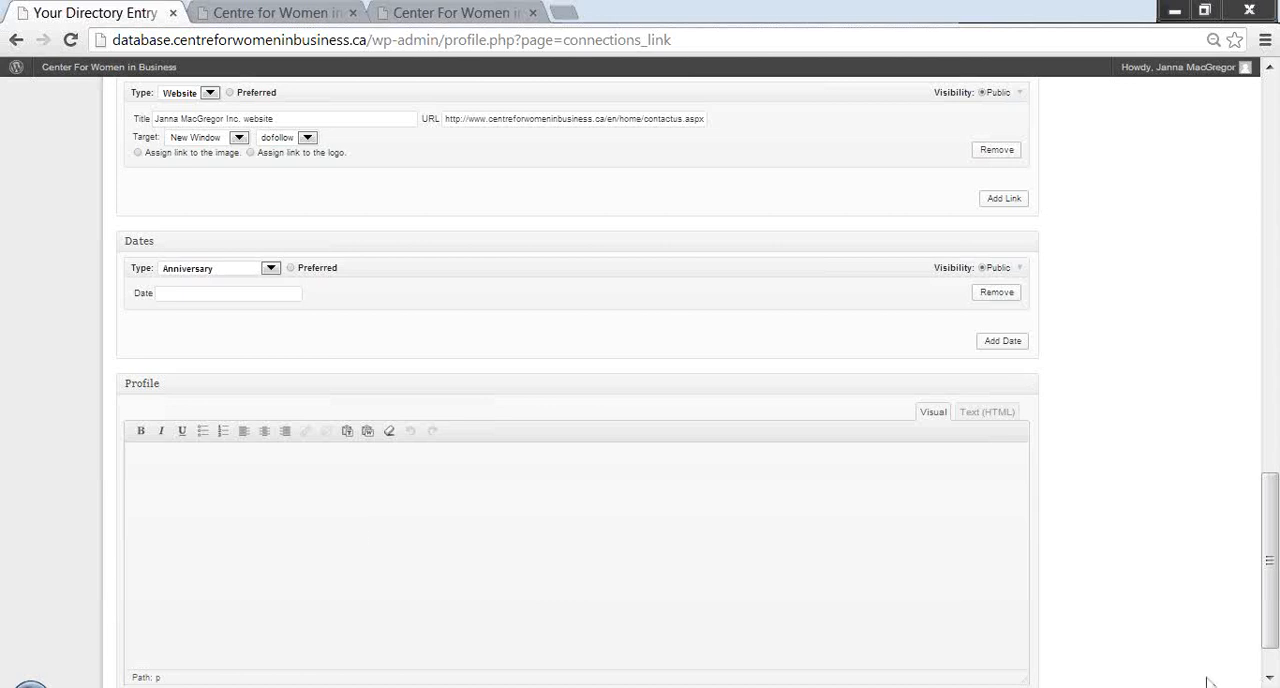
pyautogui.click(1270, 678)
pyautogui.click(1270, 678)
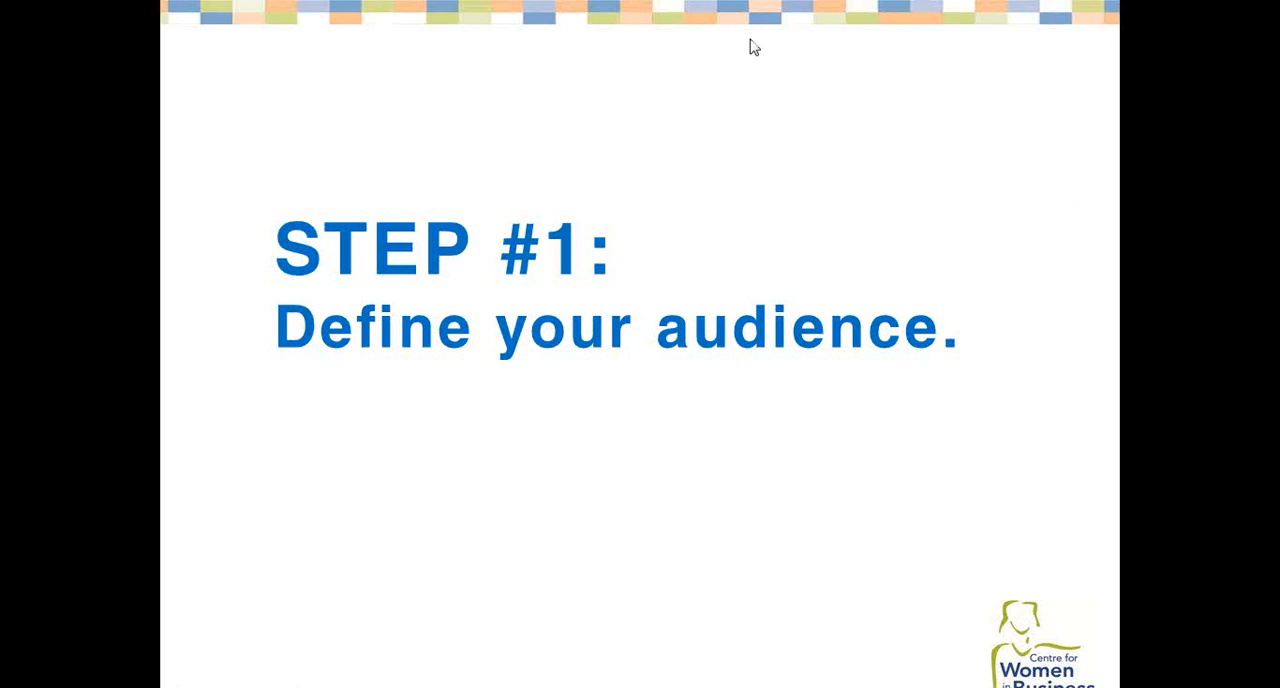
pyautogui.click(1049, 169)
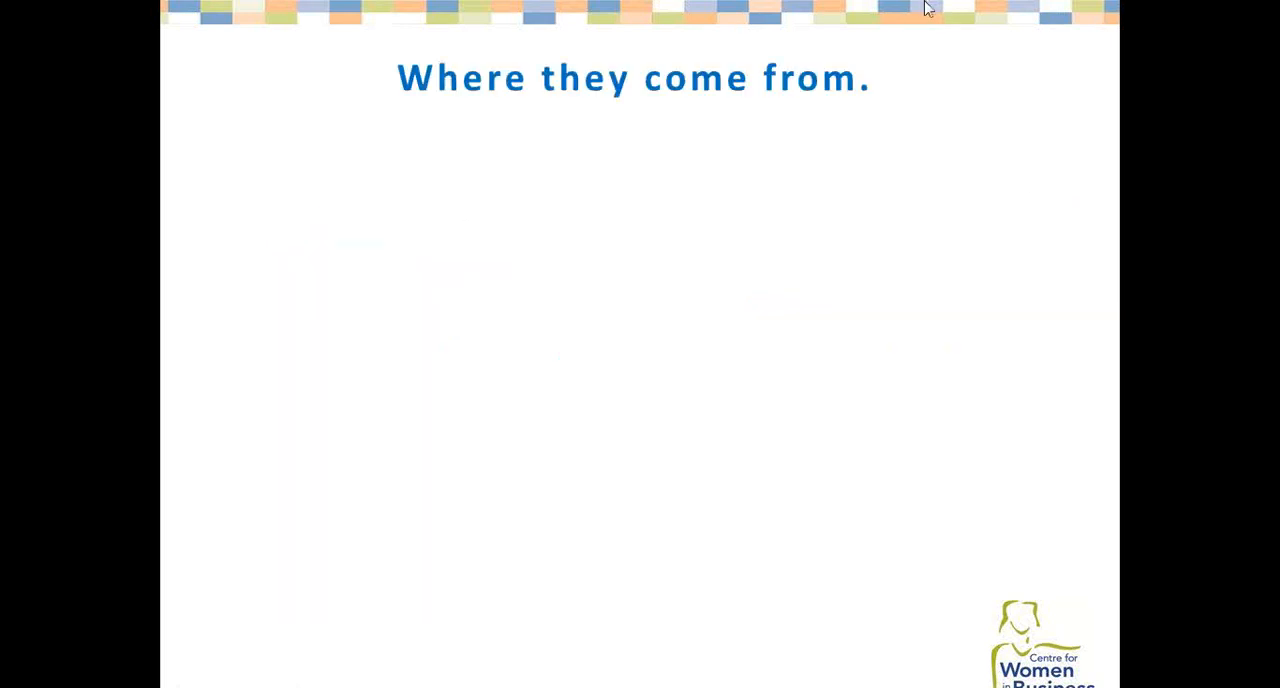